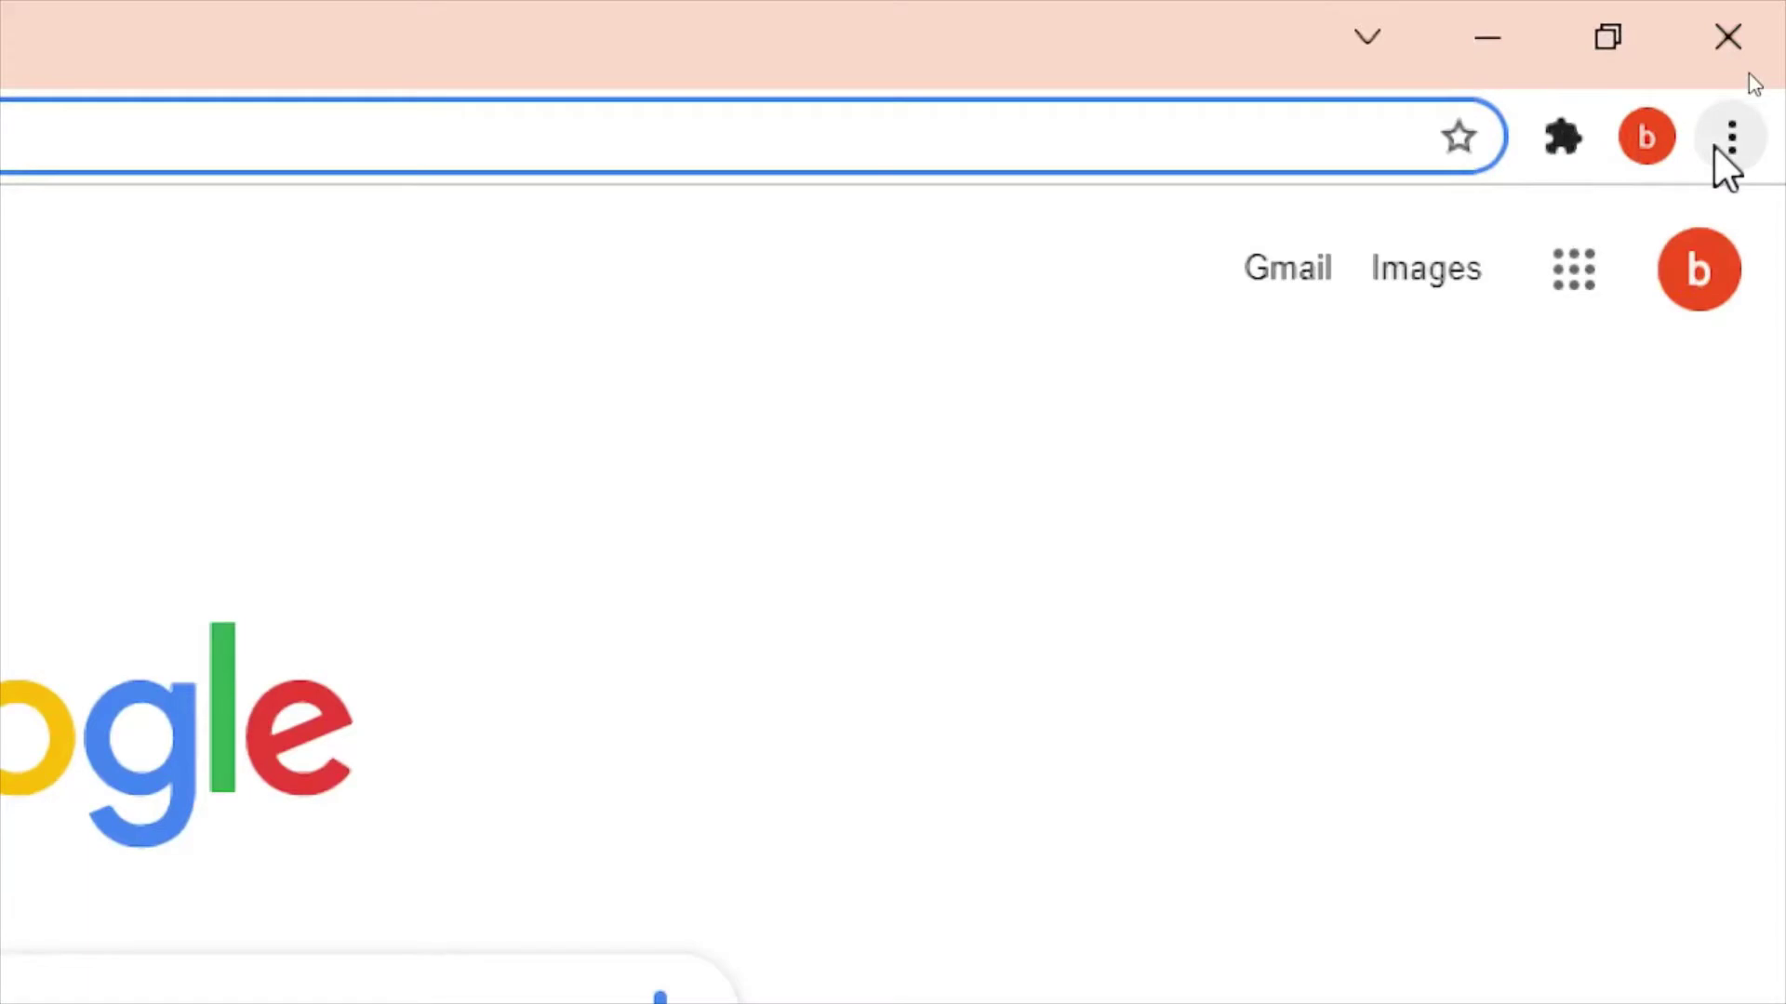
Open Chrome's Clear browsing data dialog and set the time range to All time
left_click(1726, 139)
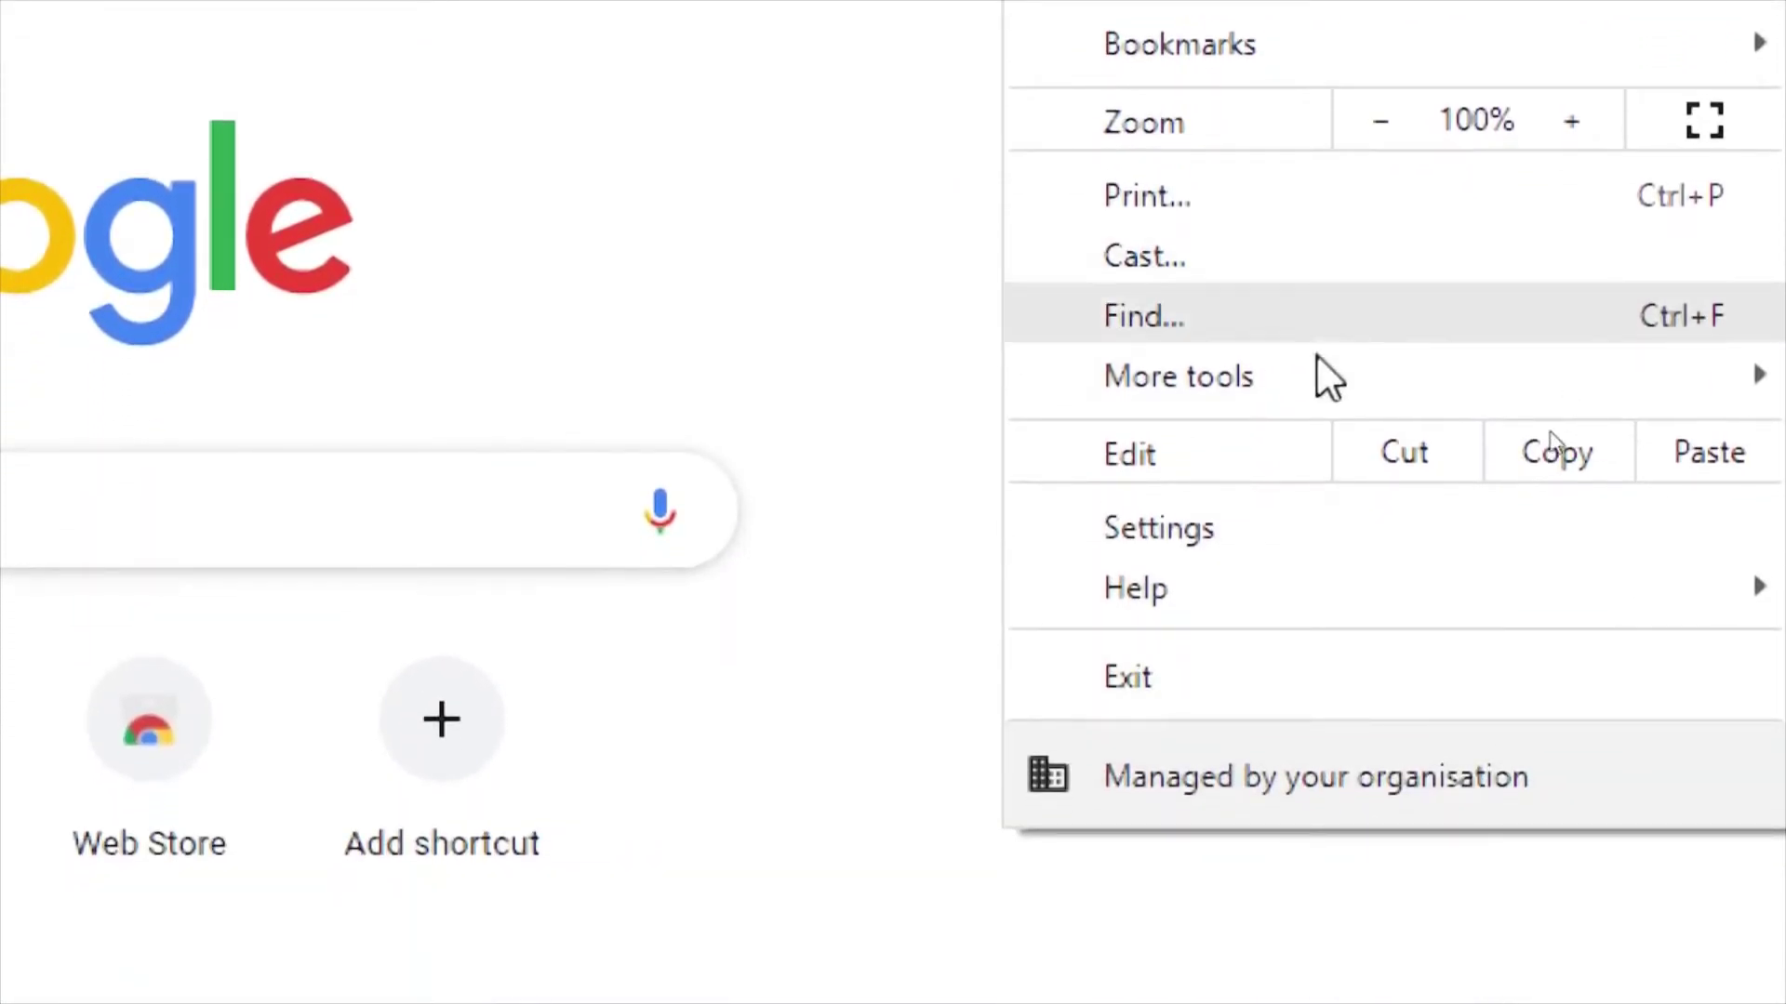
left_click(1305, 382)
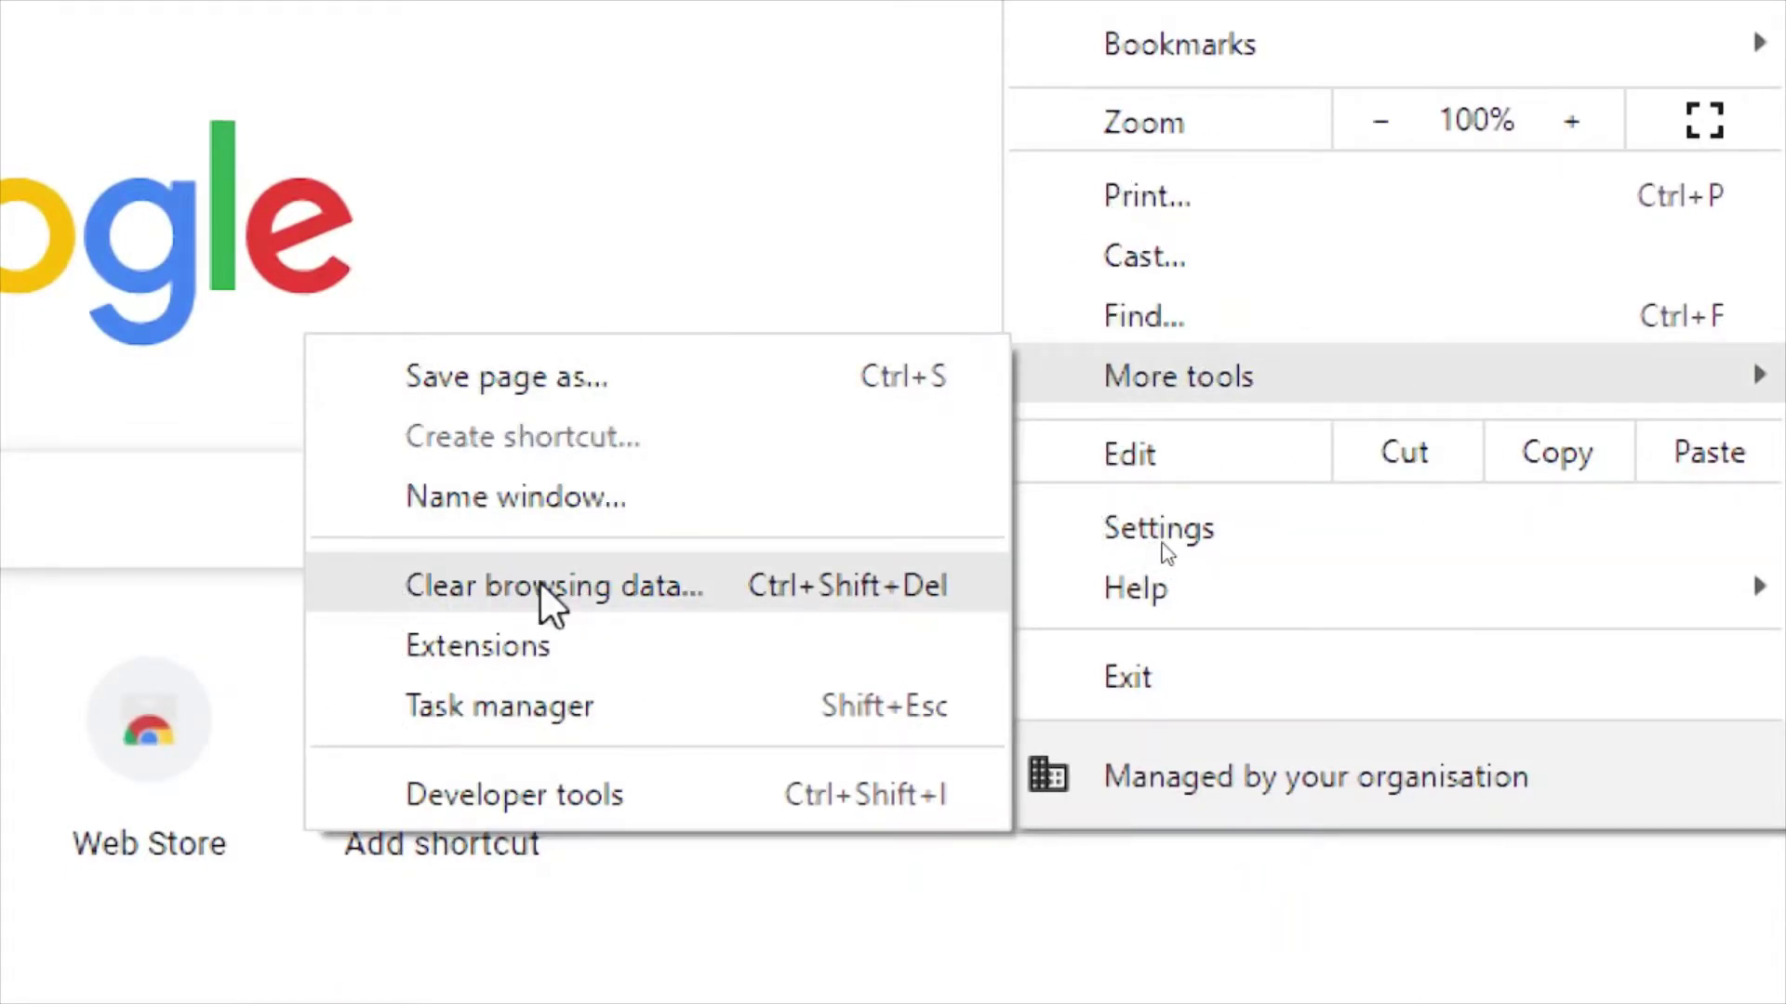
key("Escape")
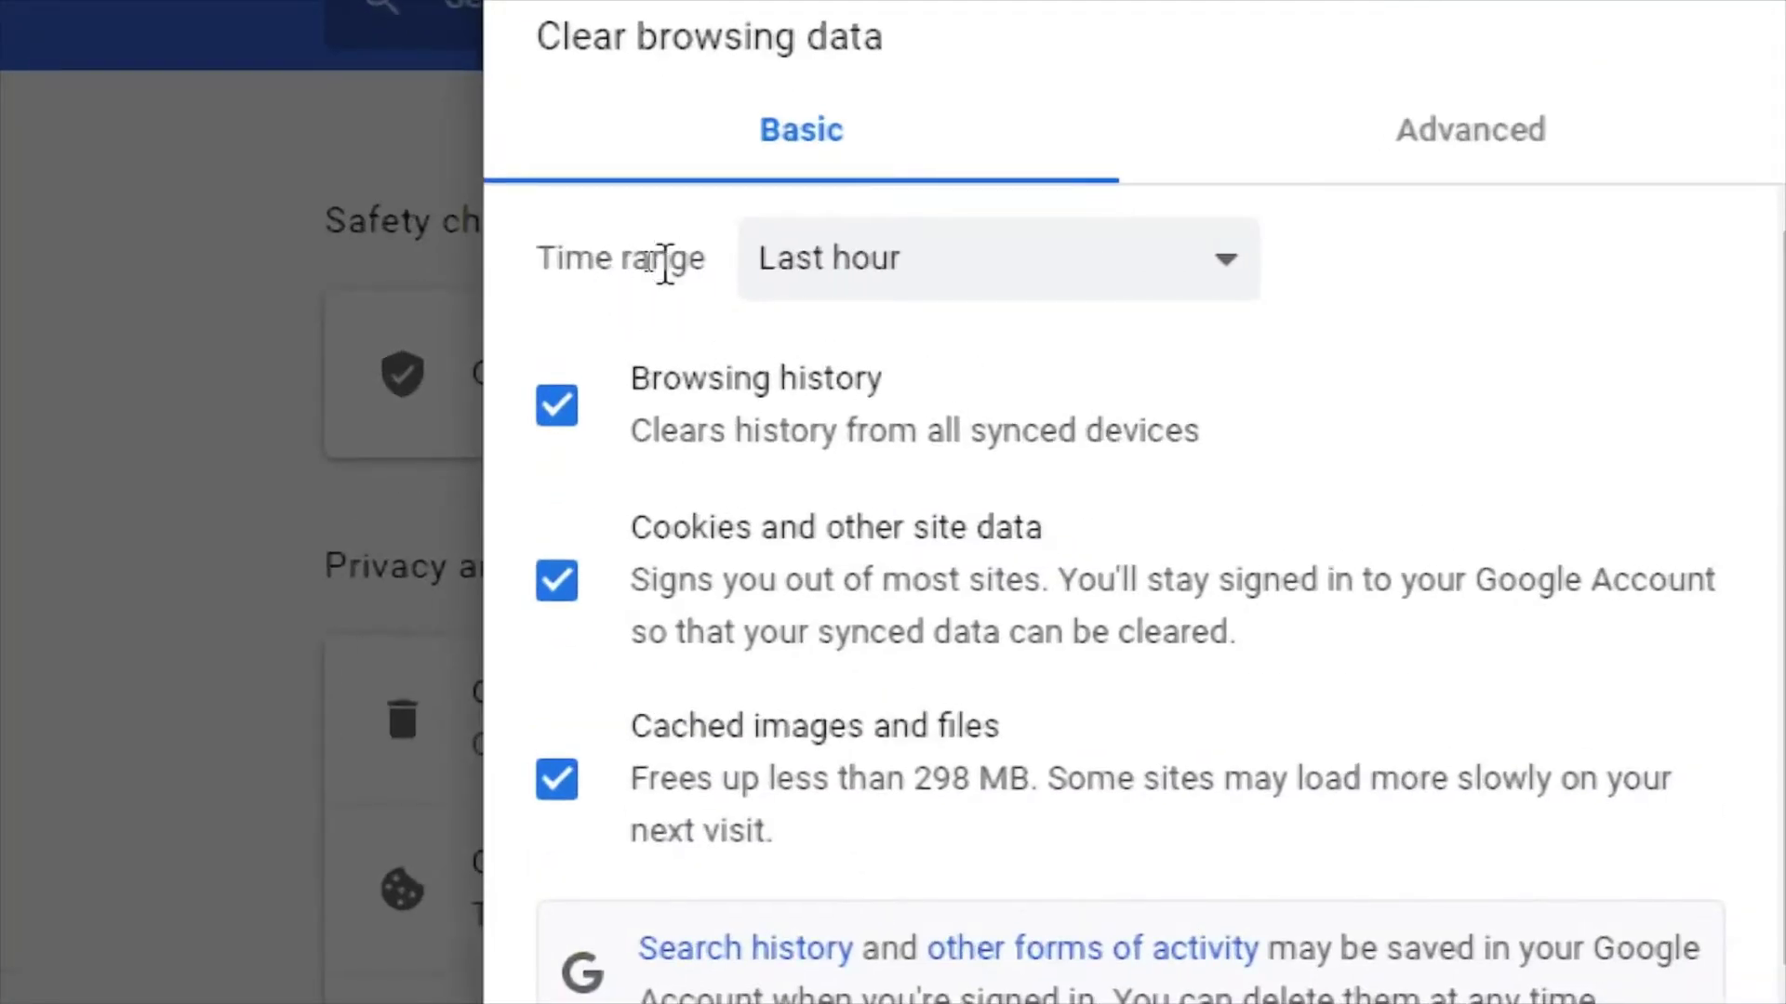
left_click(660, 263)
left_click(1228, 269)
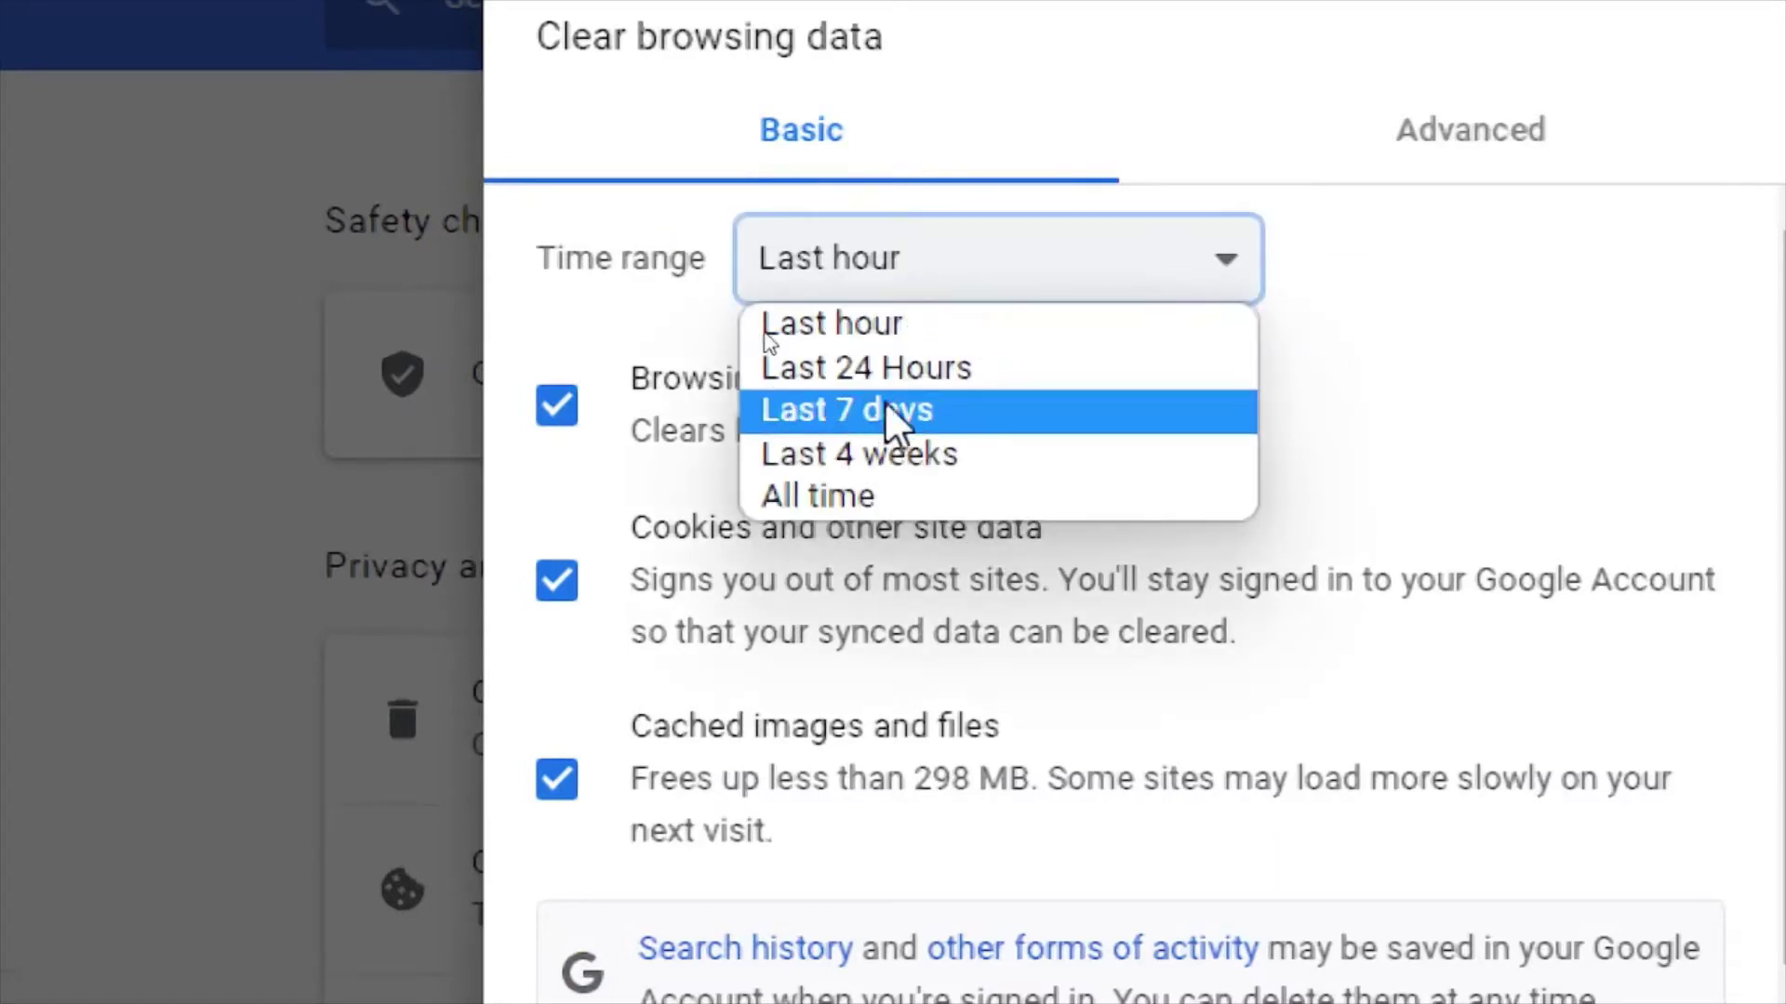
left_click(837, 493)
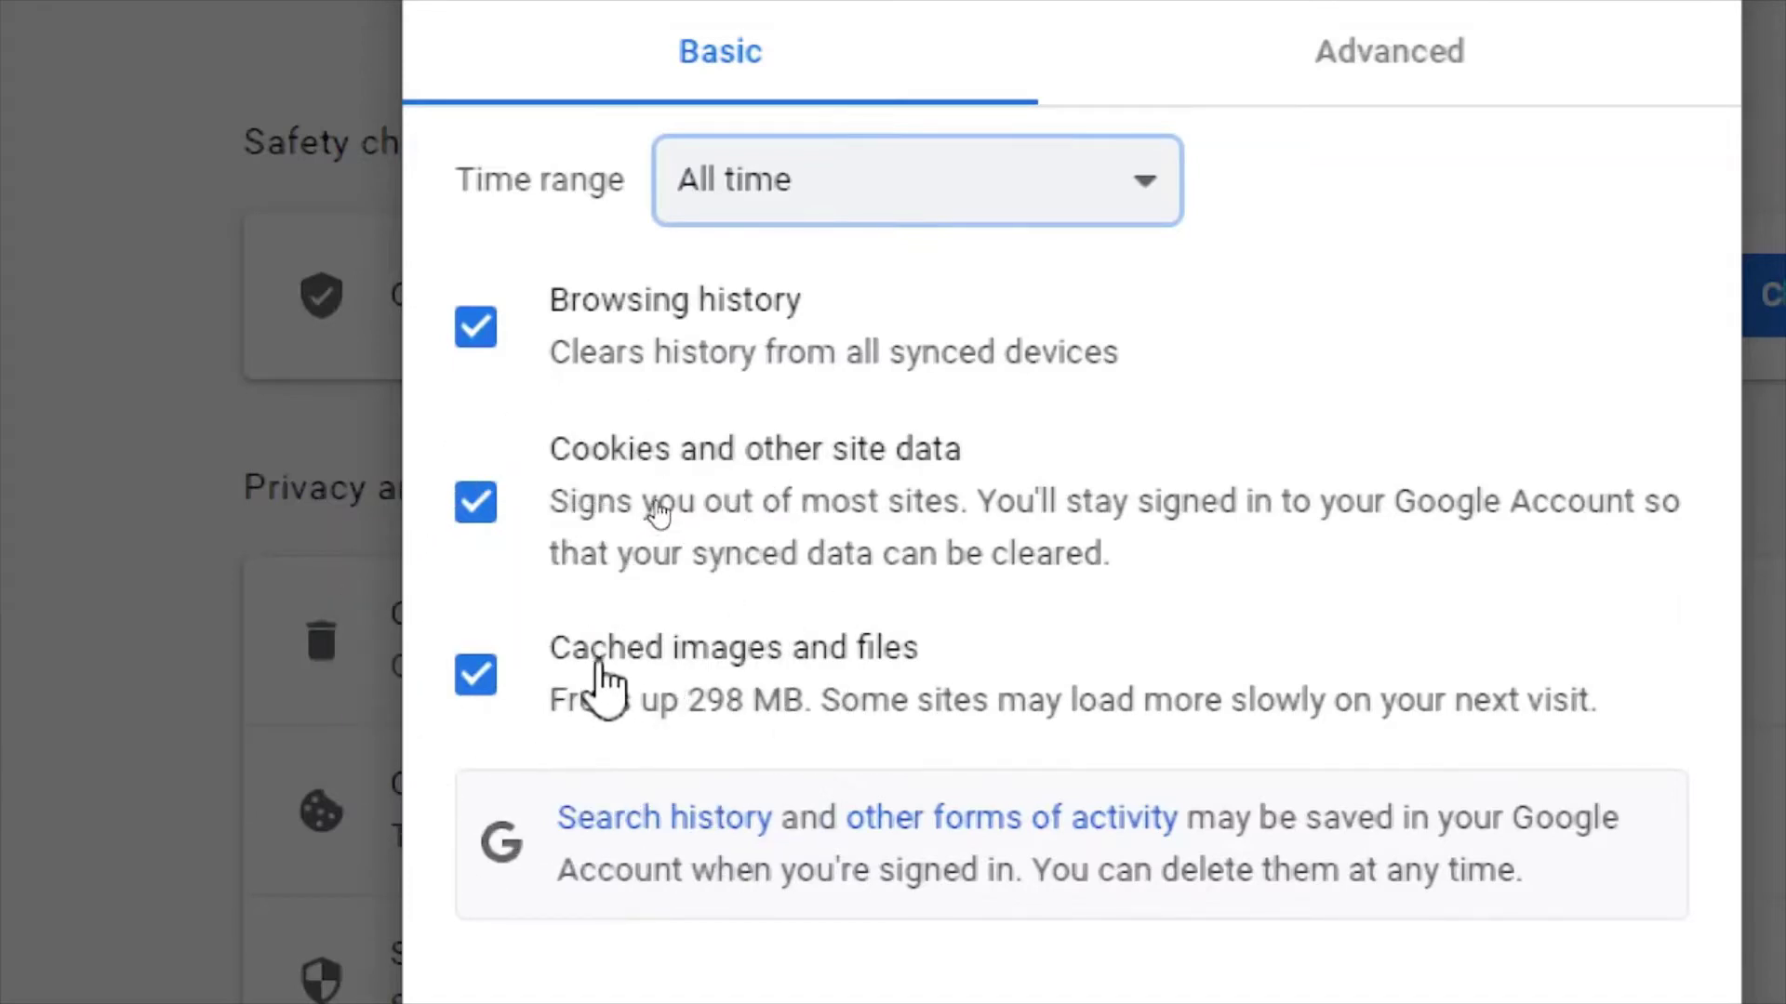
Exclude cookies and browsing history, clear only the cached images and files, and close the browser window
left_click(477, 513)
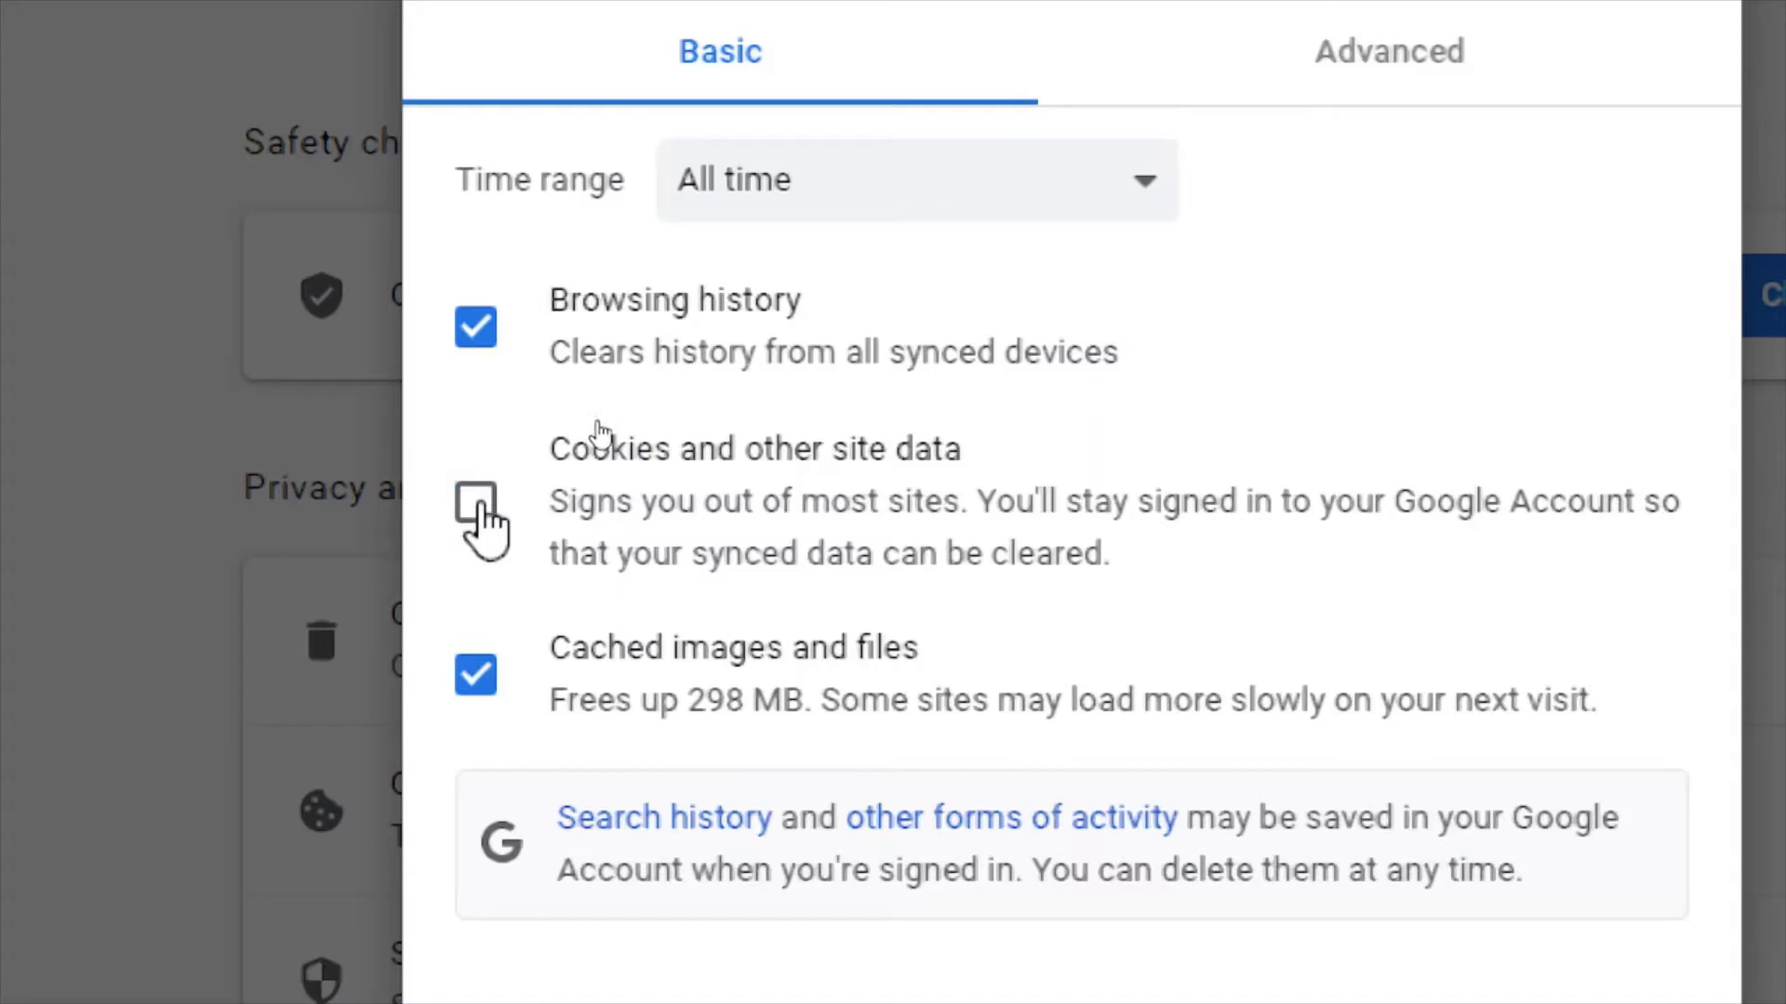
left_click(476, 328)
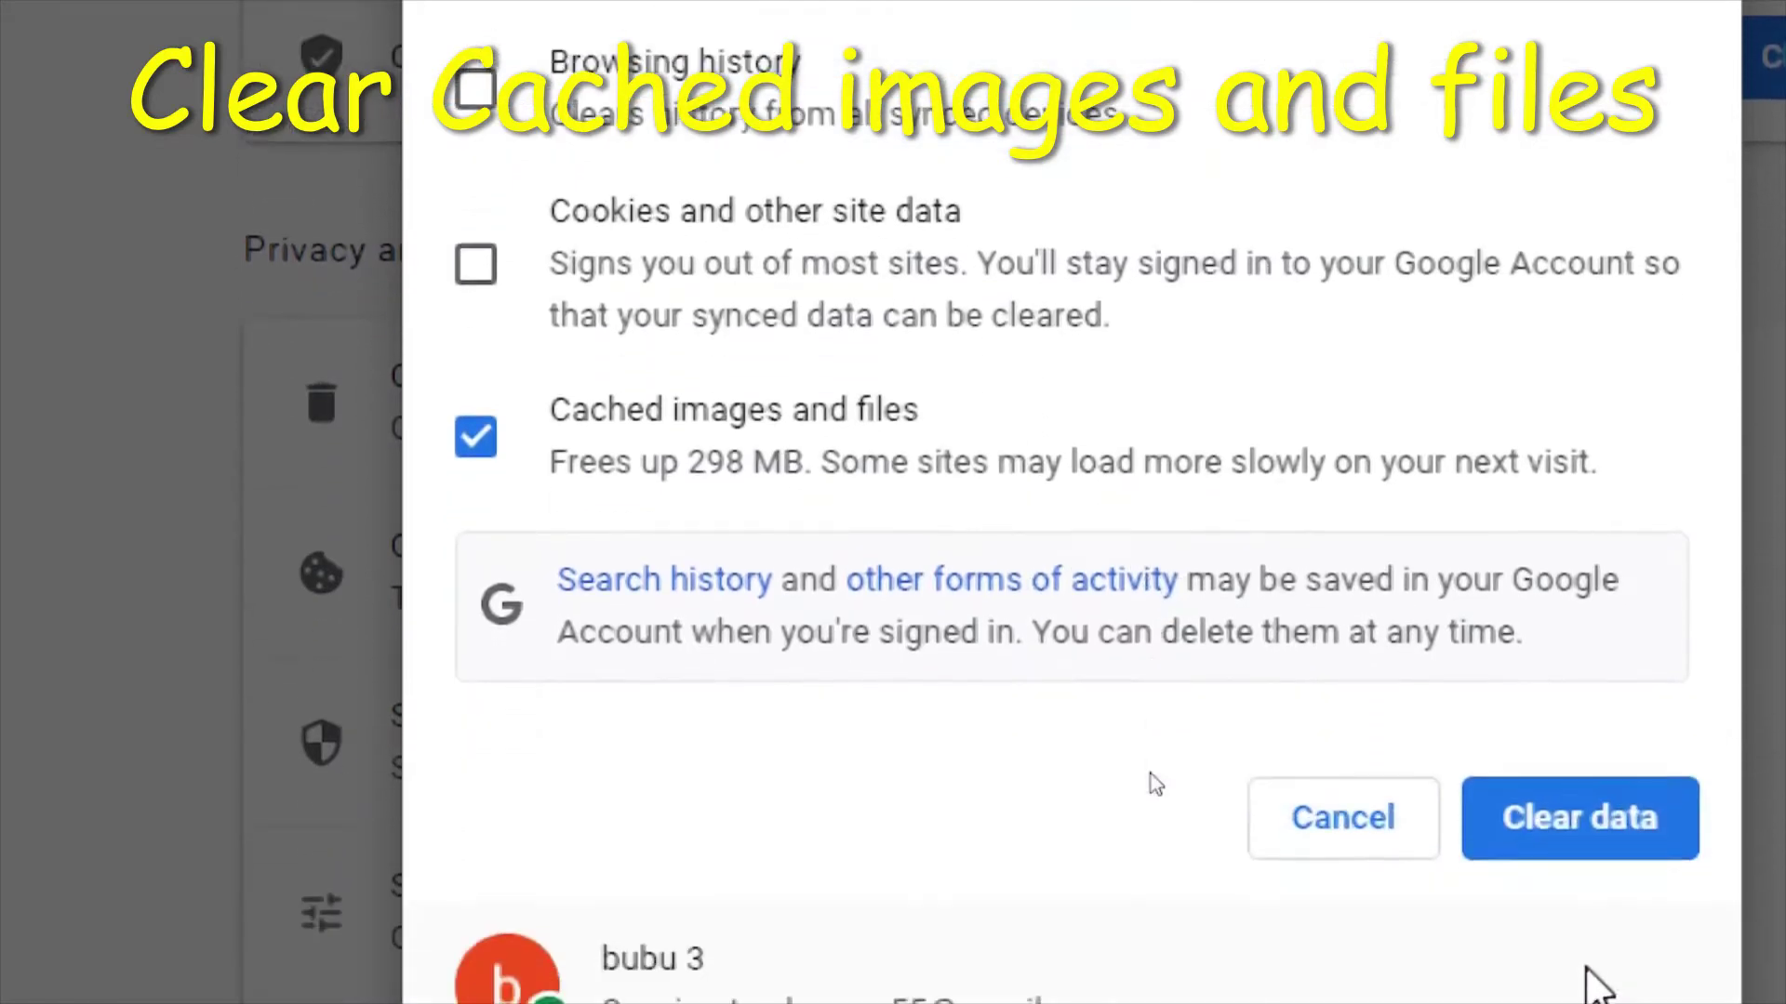
left_click(1547, 812)
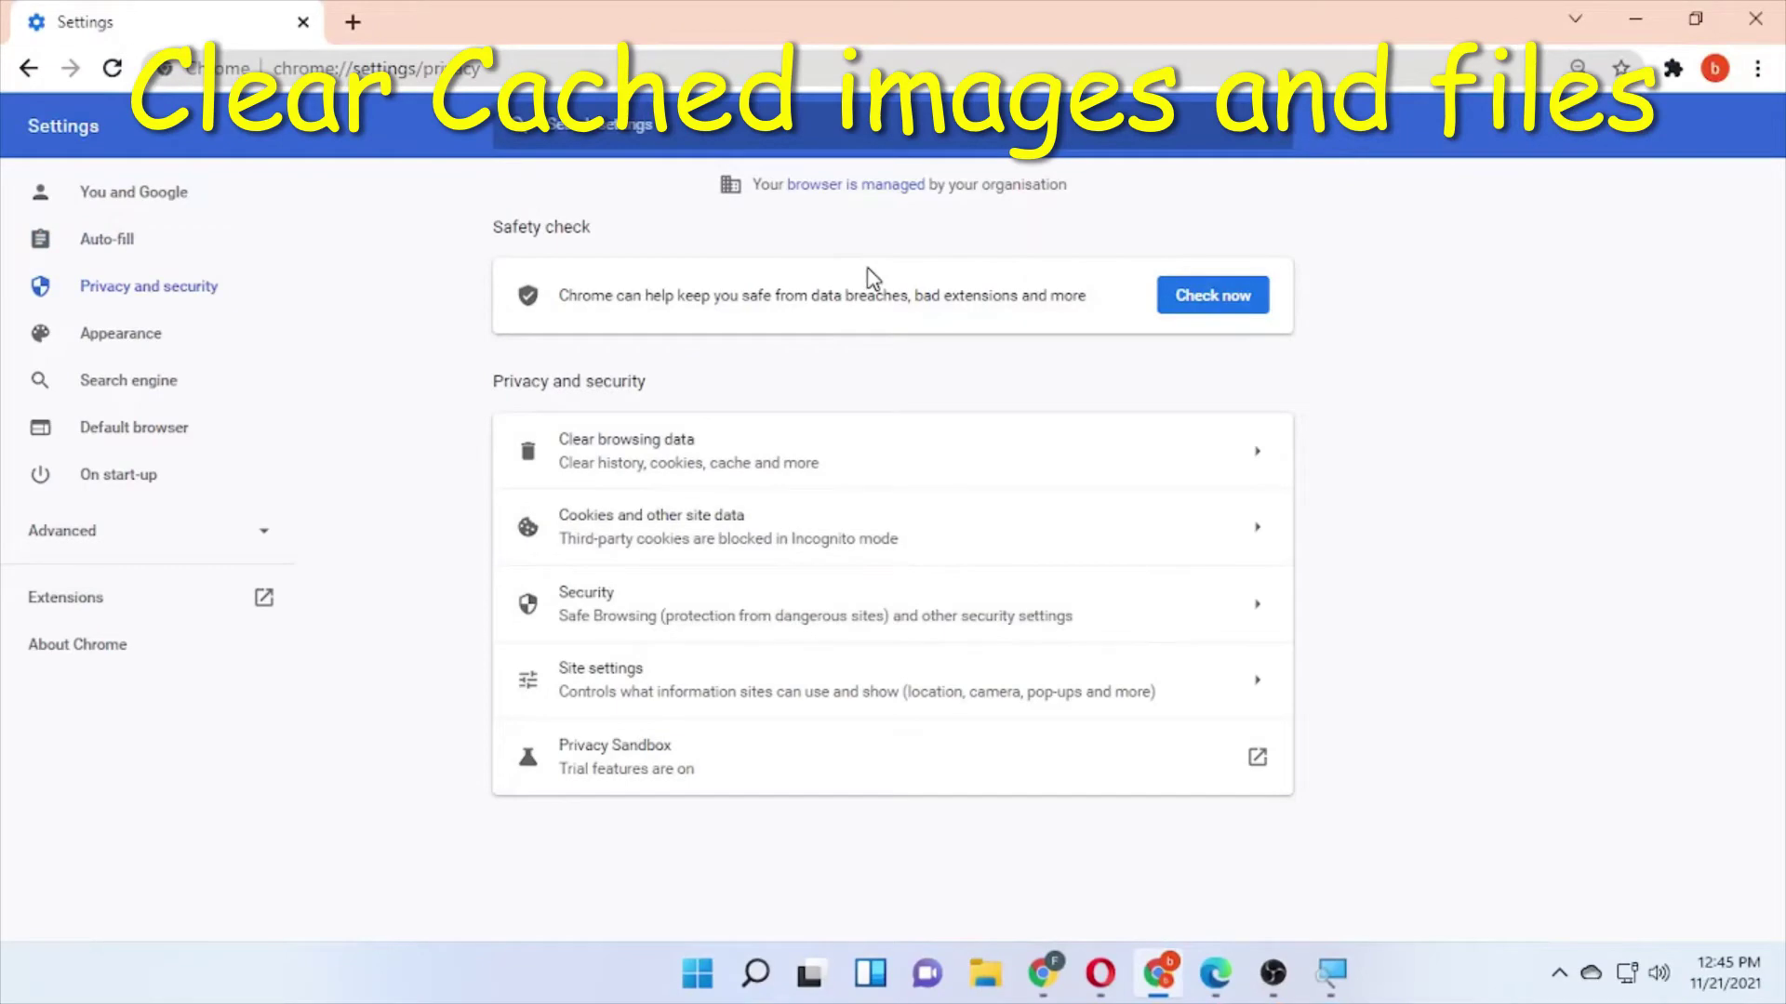
left_click(1775, 21)
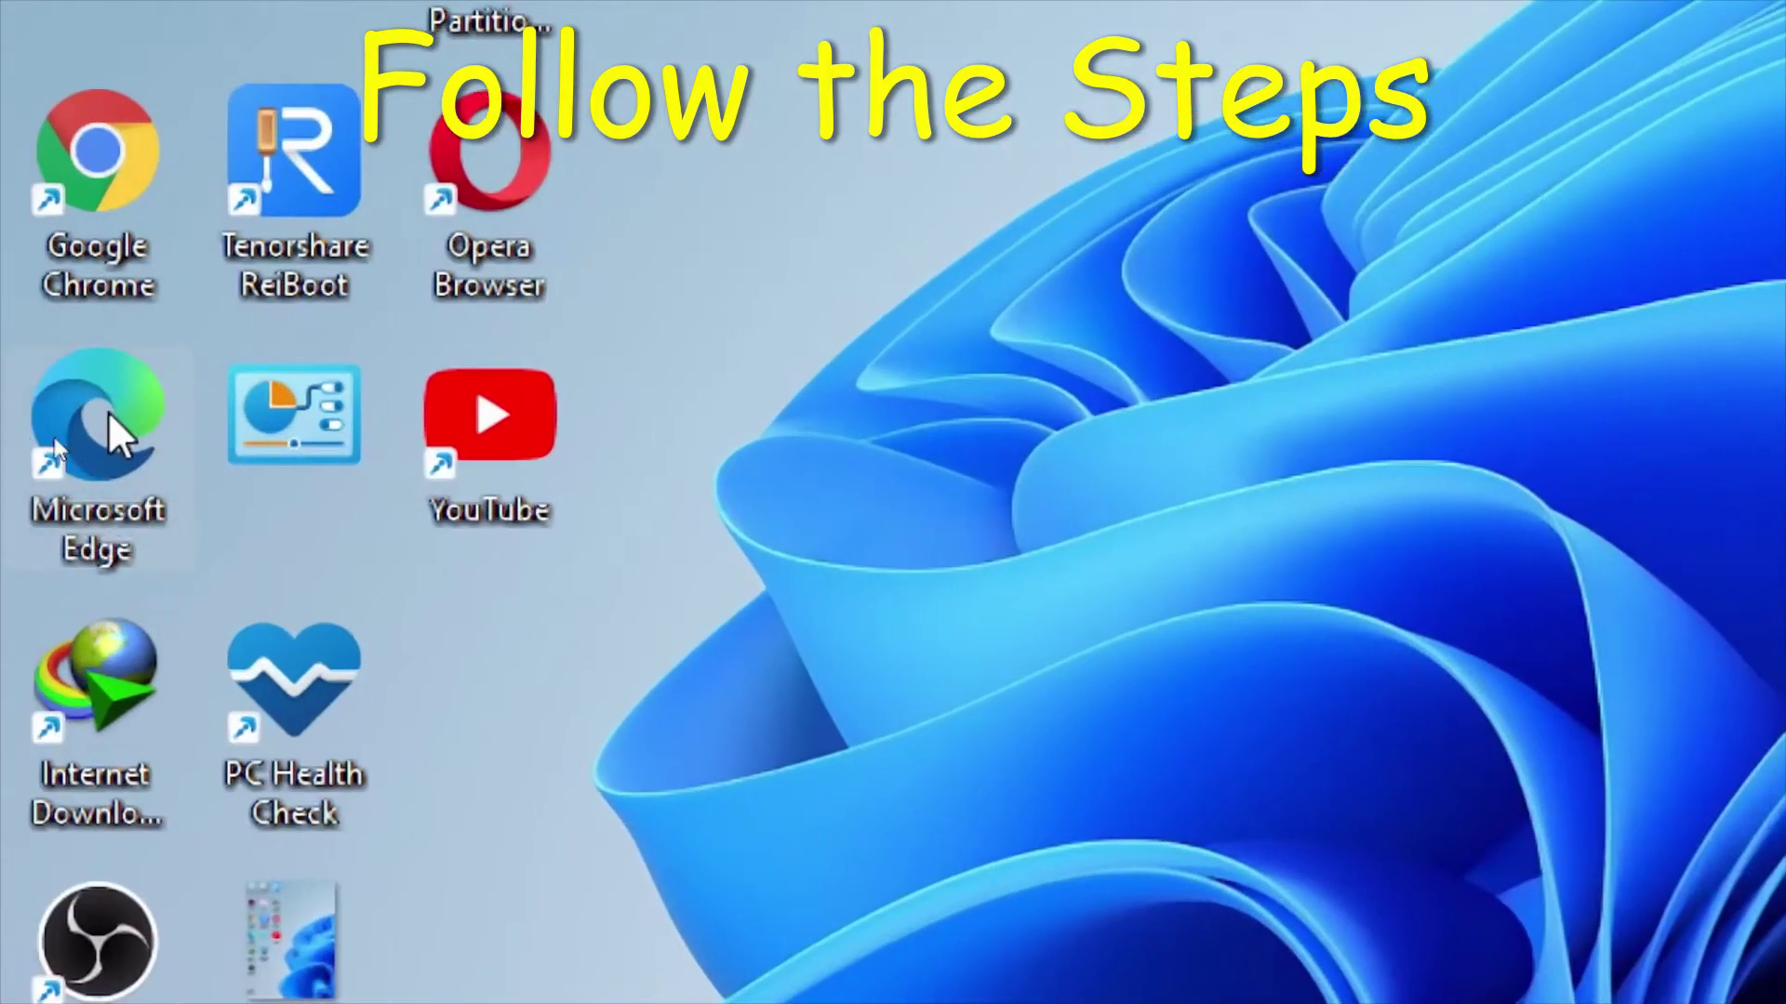
Switch to Microsoft Edge from the desktop and maximize its window
double_click(108, 411)
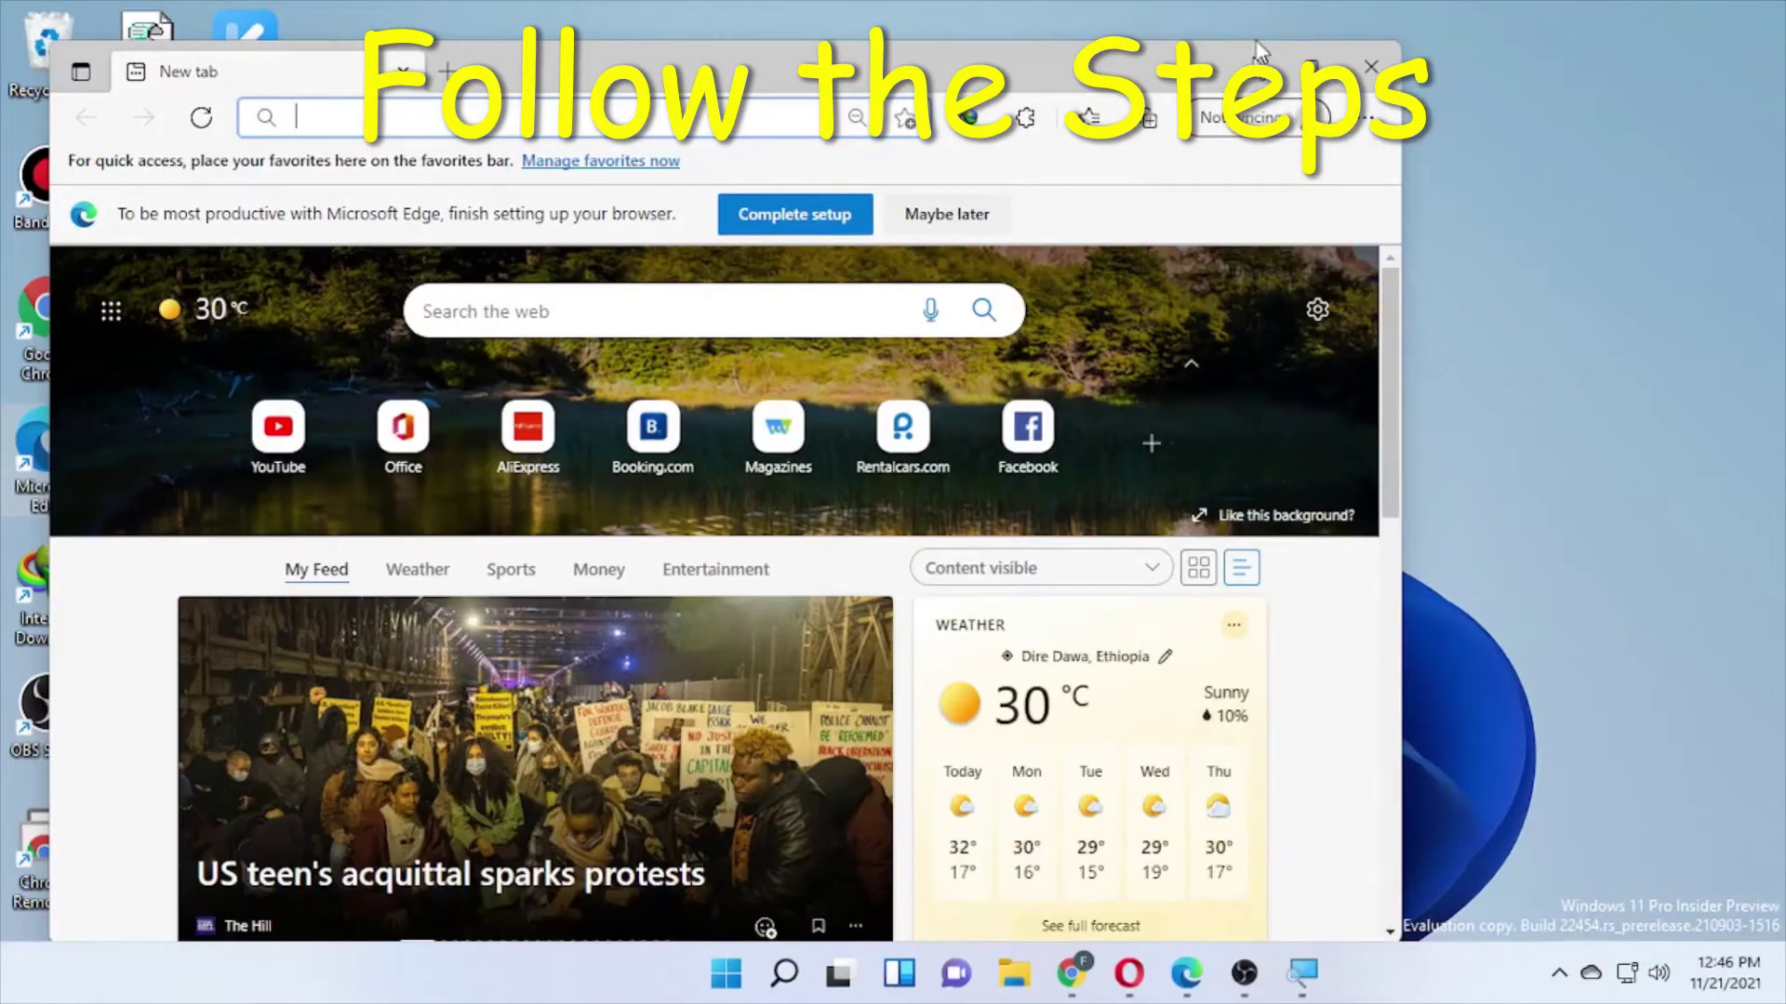
left_click(1306, 66)
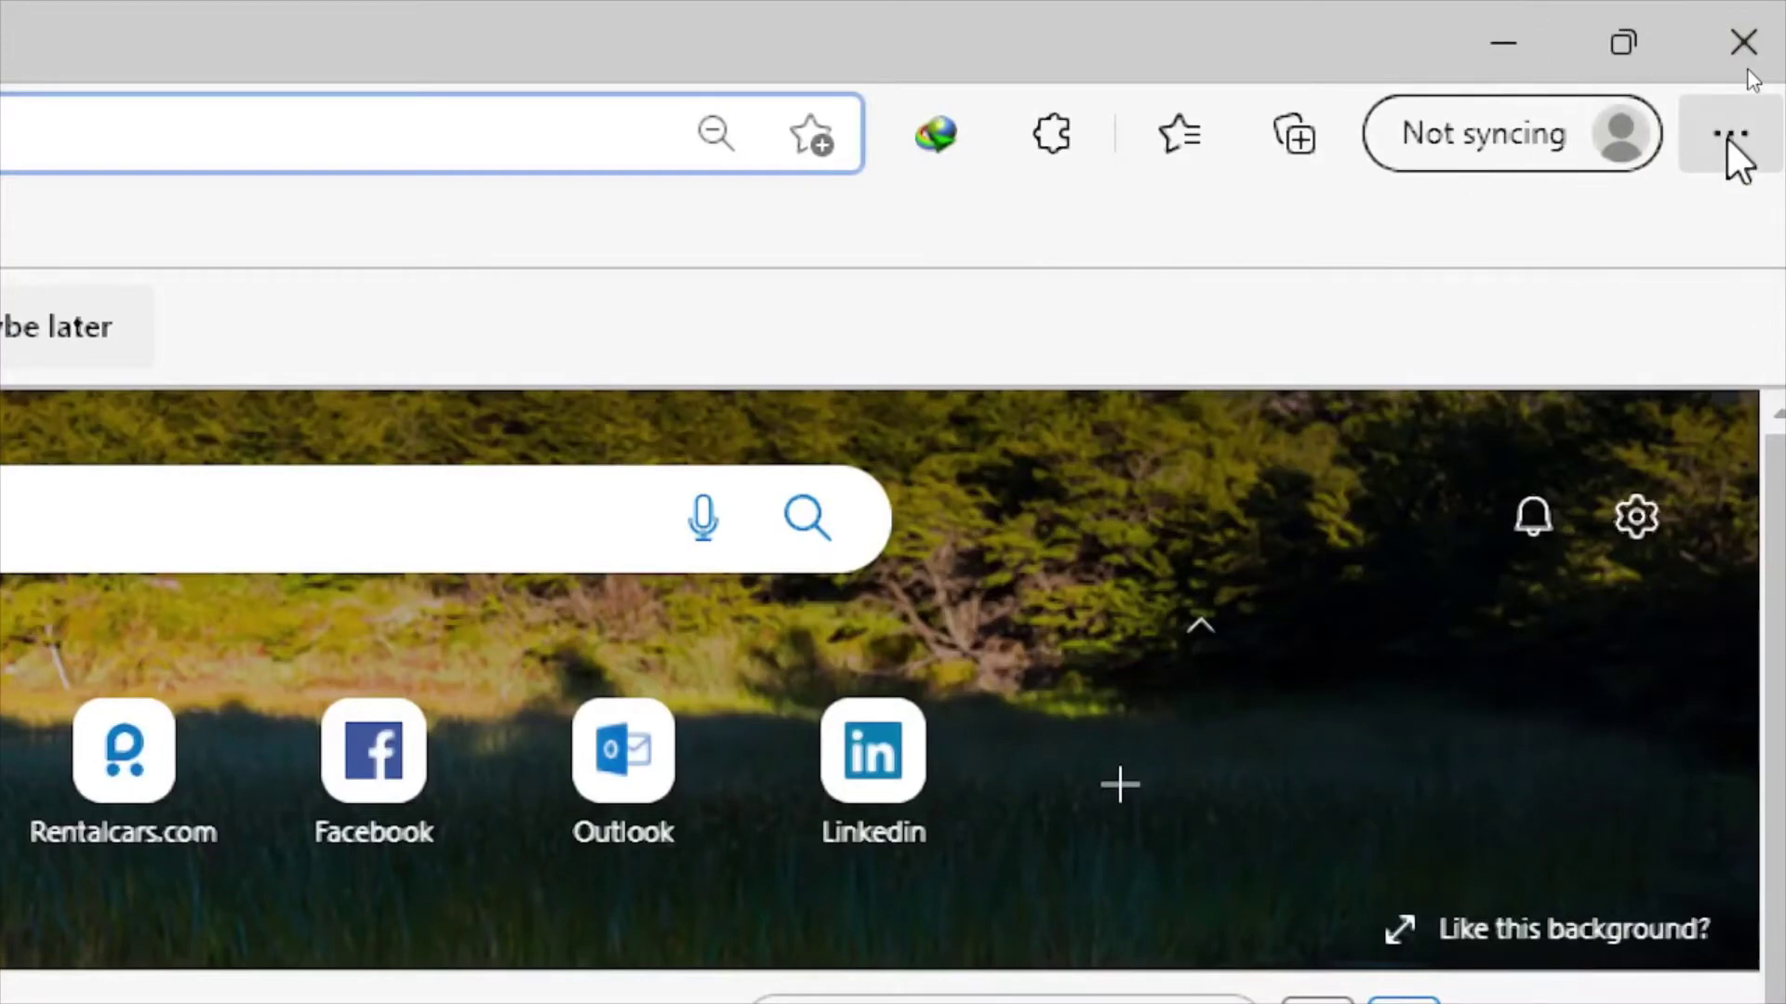
left_click(1728, 138)
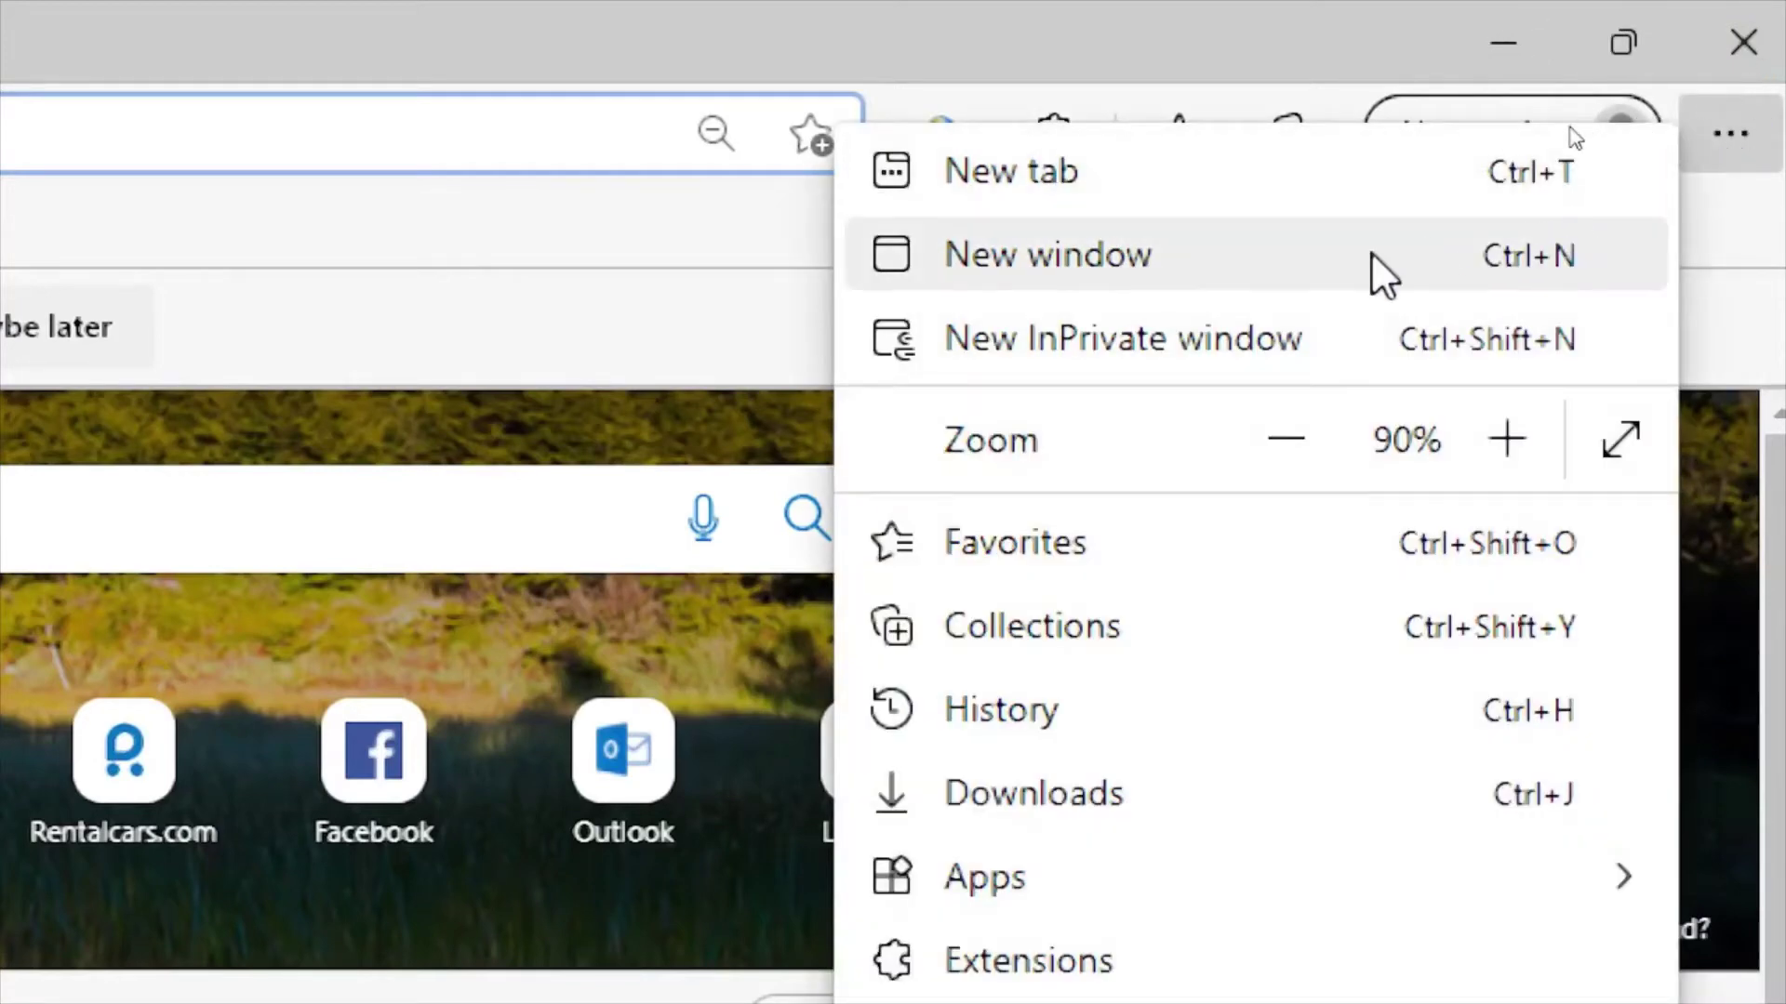
left_click(1383, 275)
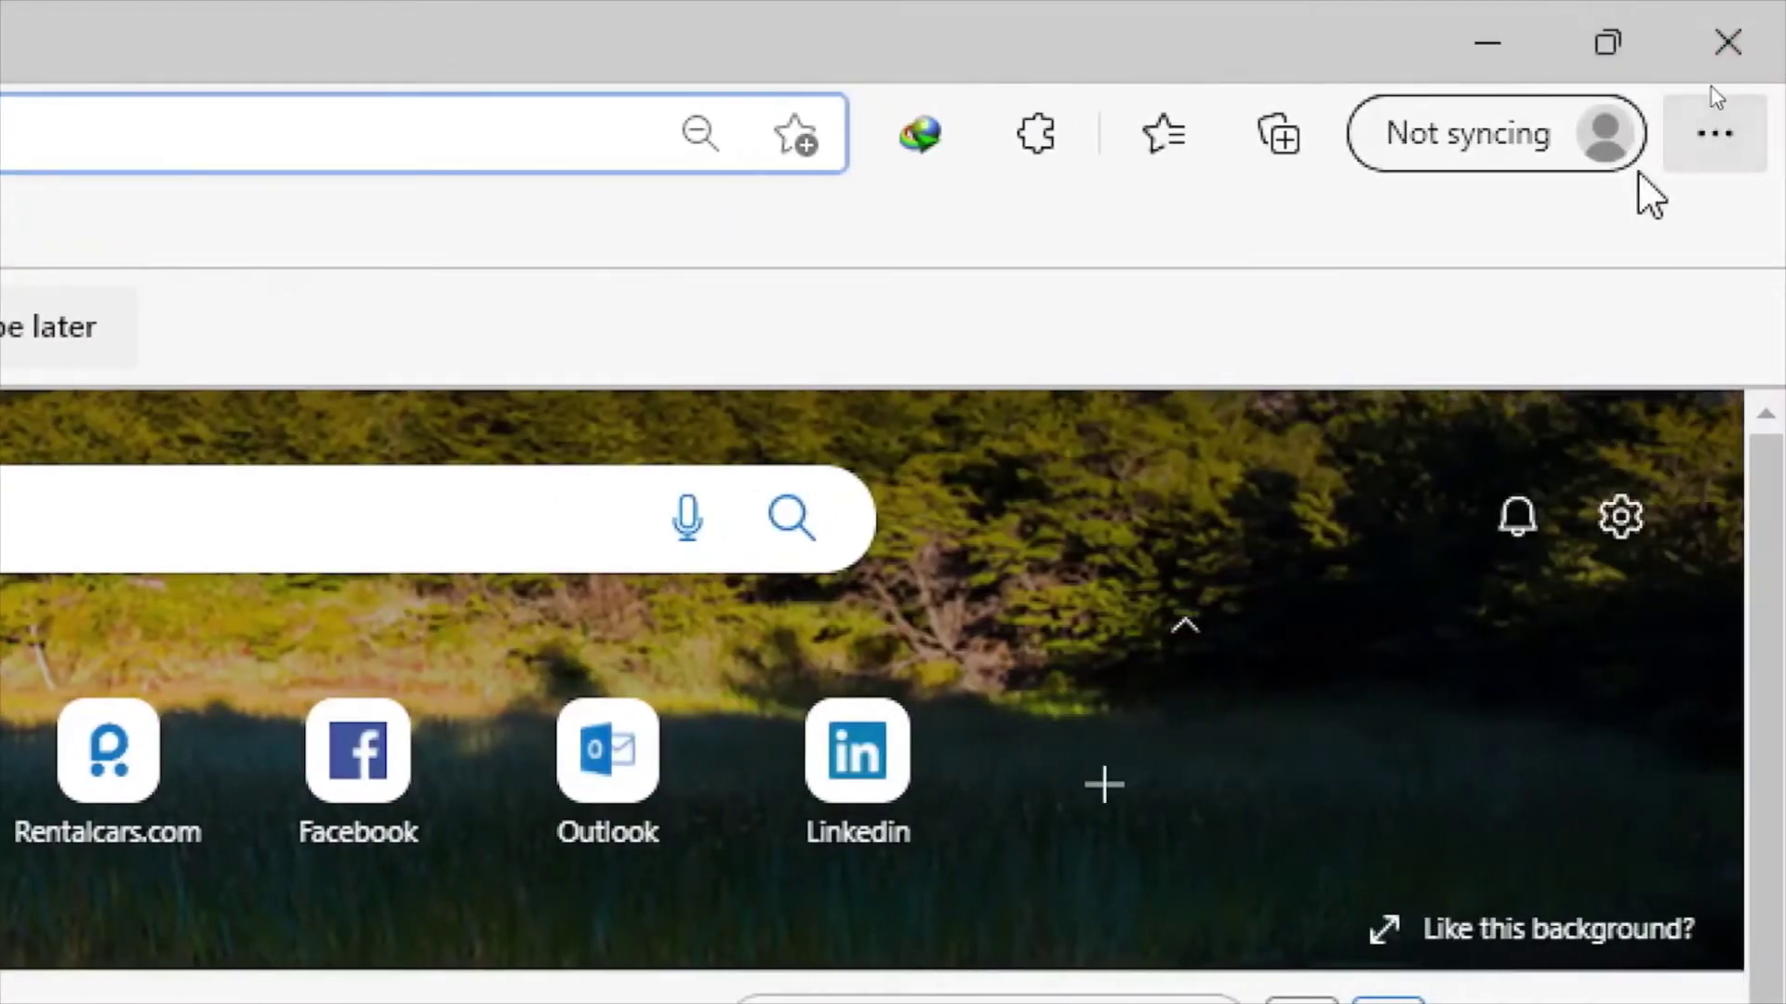
Open the browser settings at the Privacy, search, and services page
left_click(1711, 132)
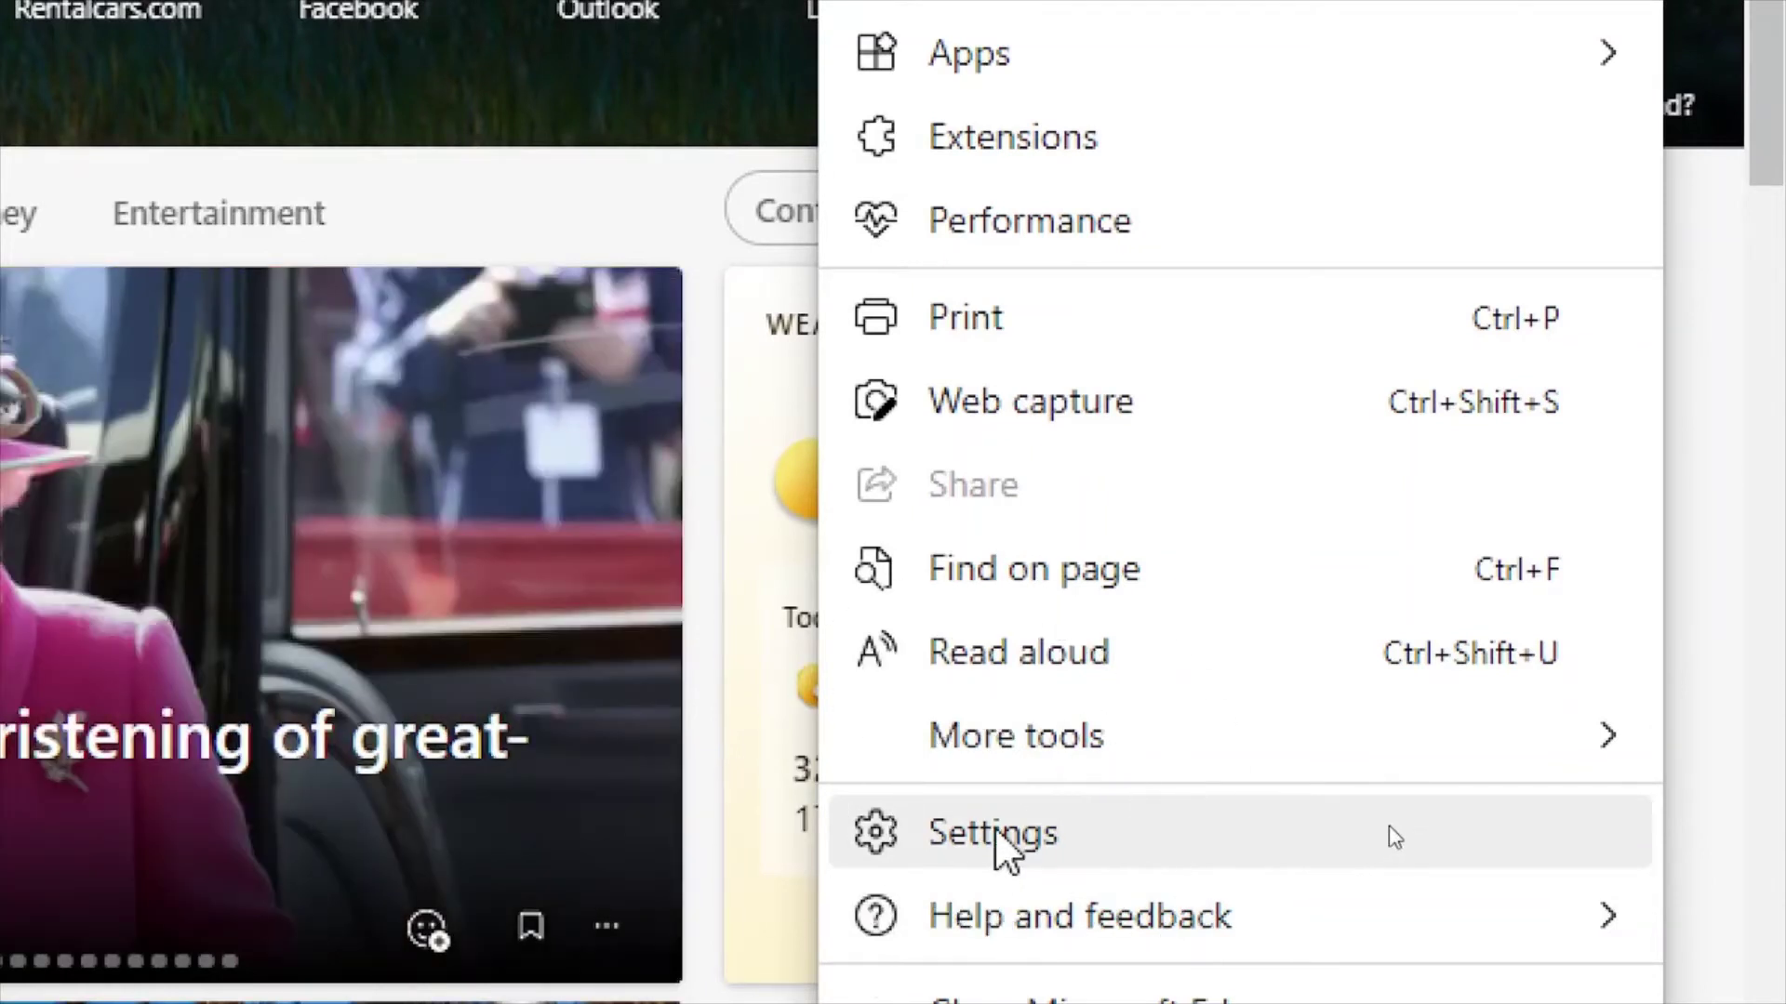
left_click(1388, 835)
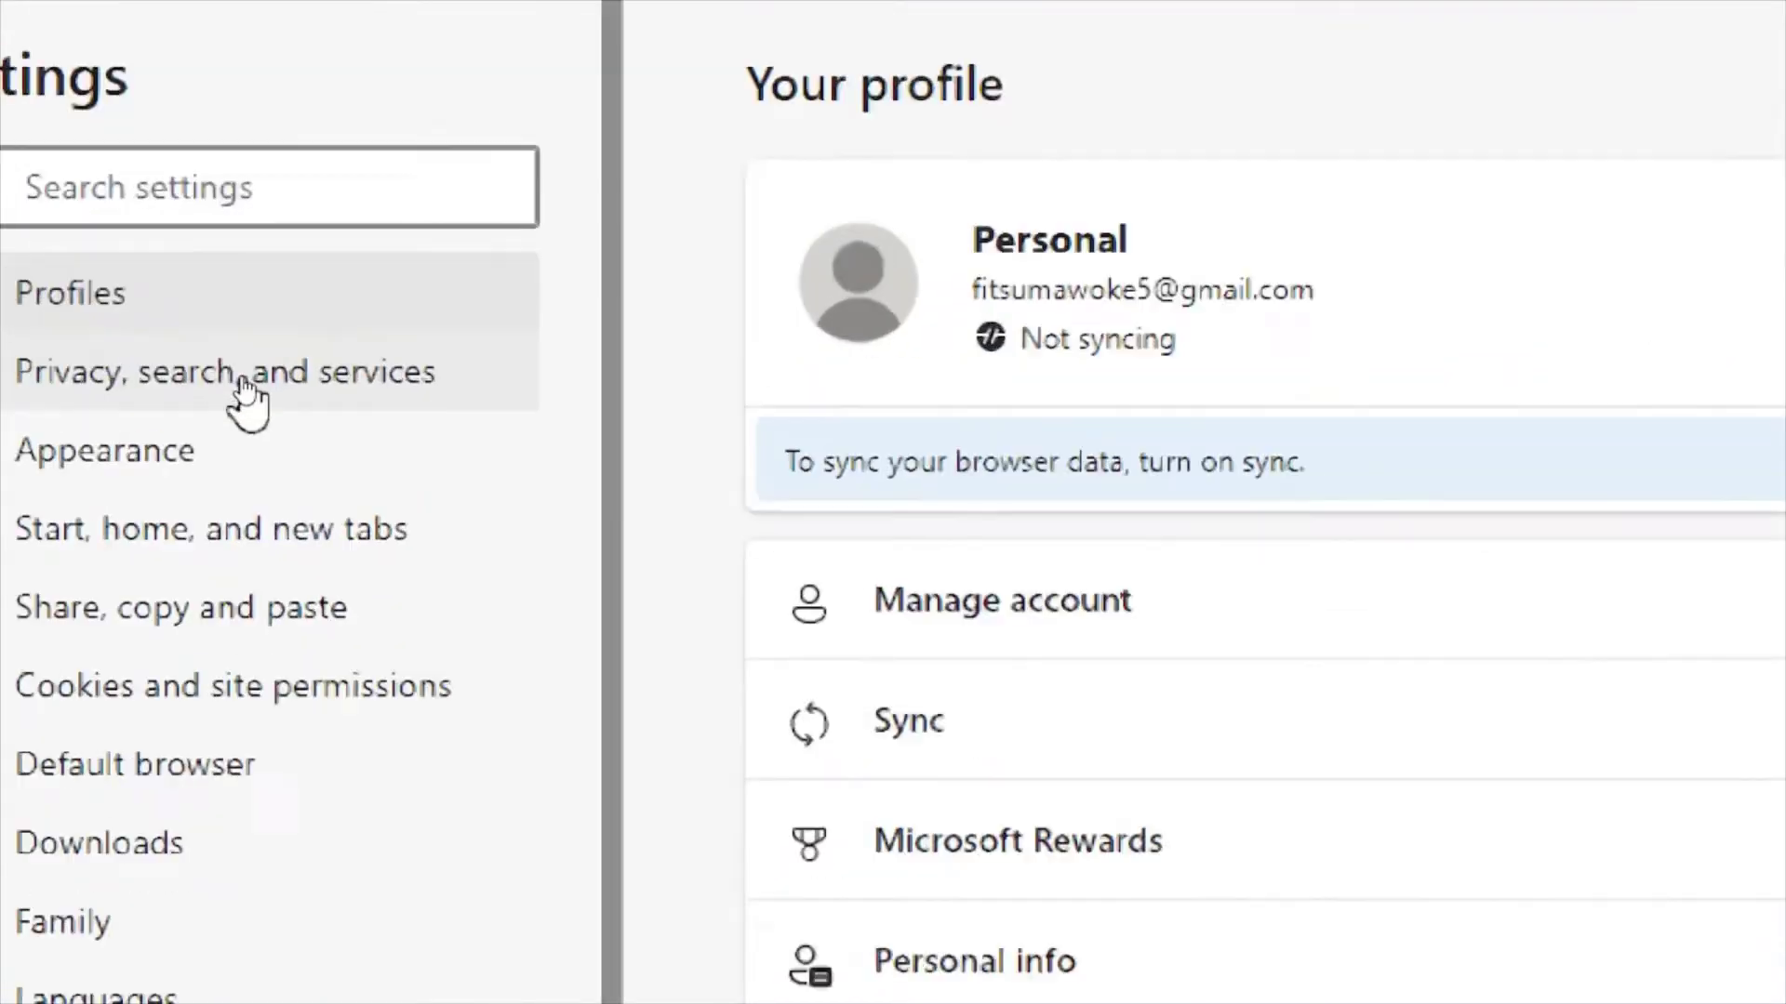
left_click(130, 390)
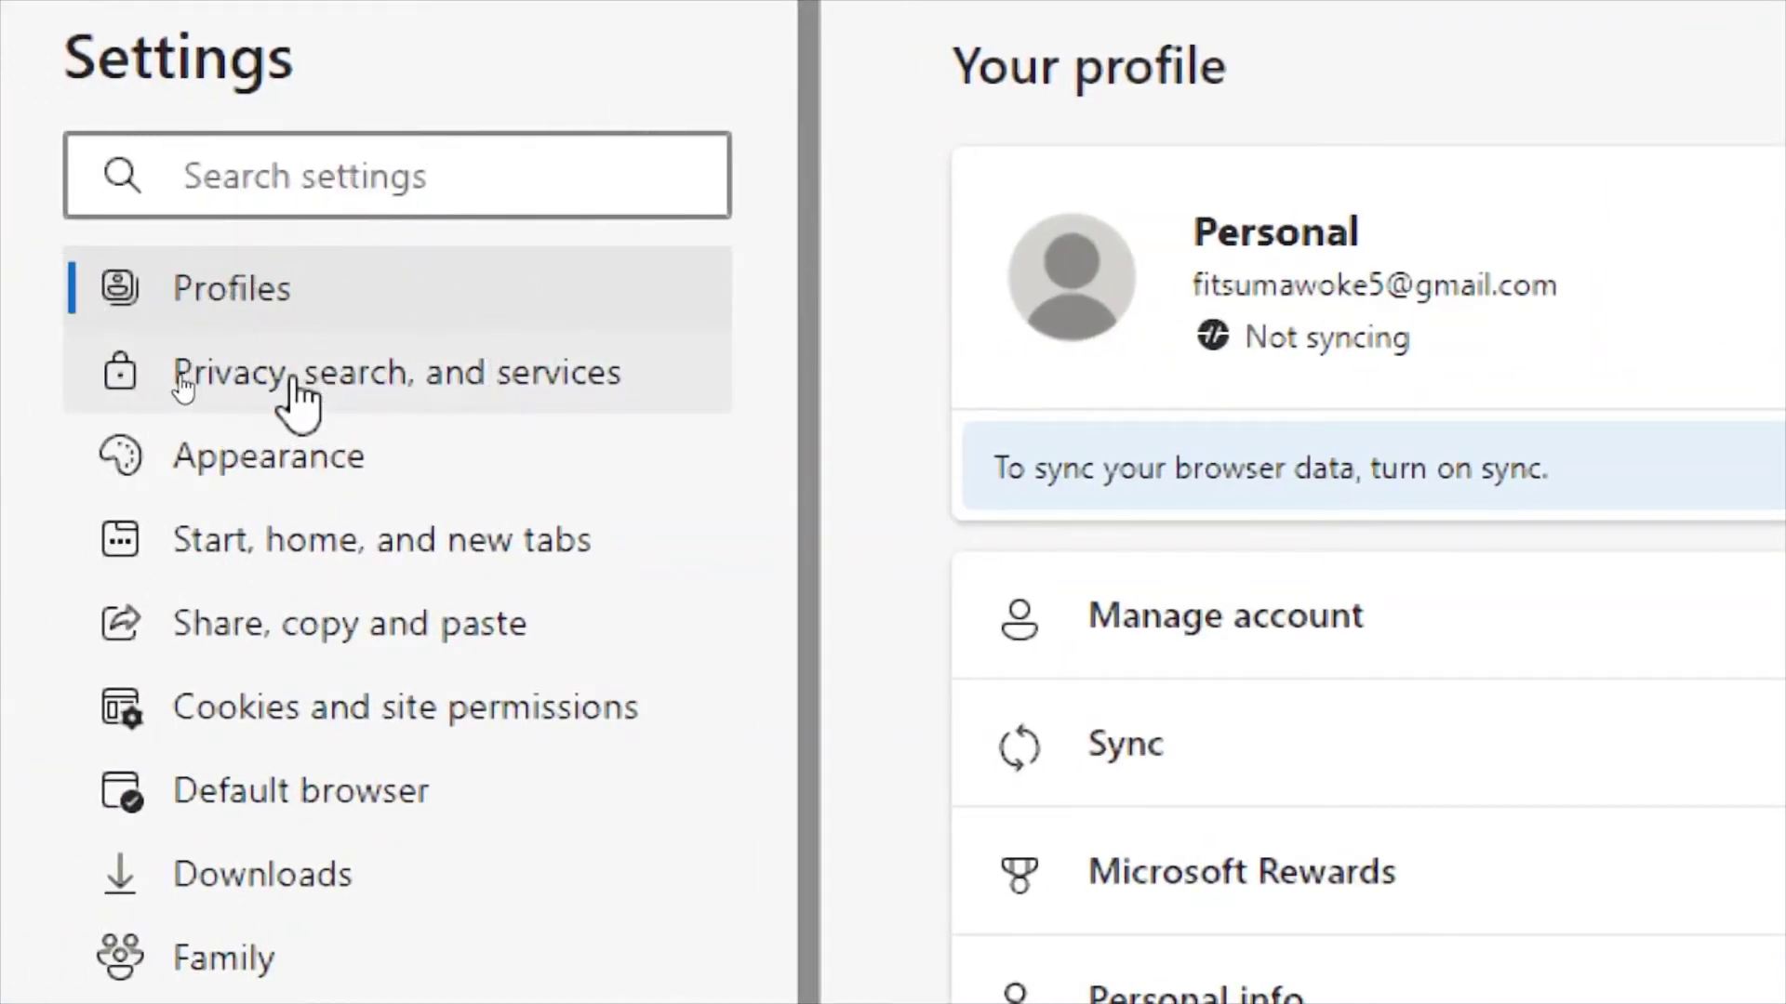
left_click(297, 395)
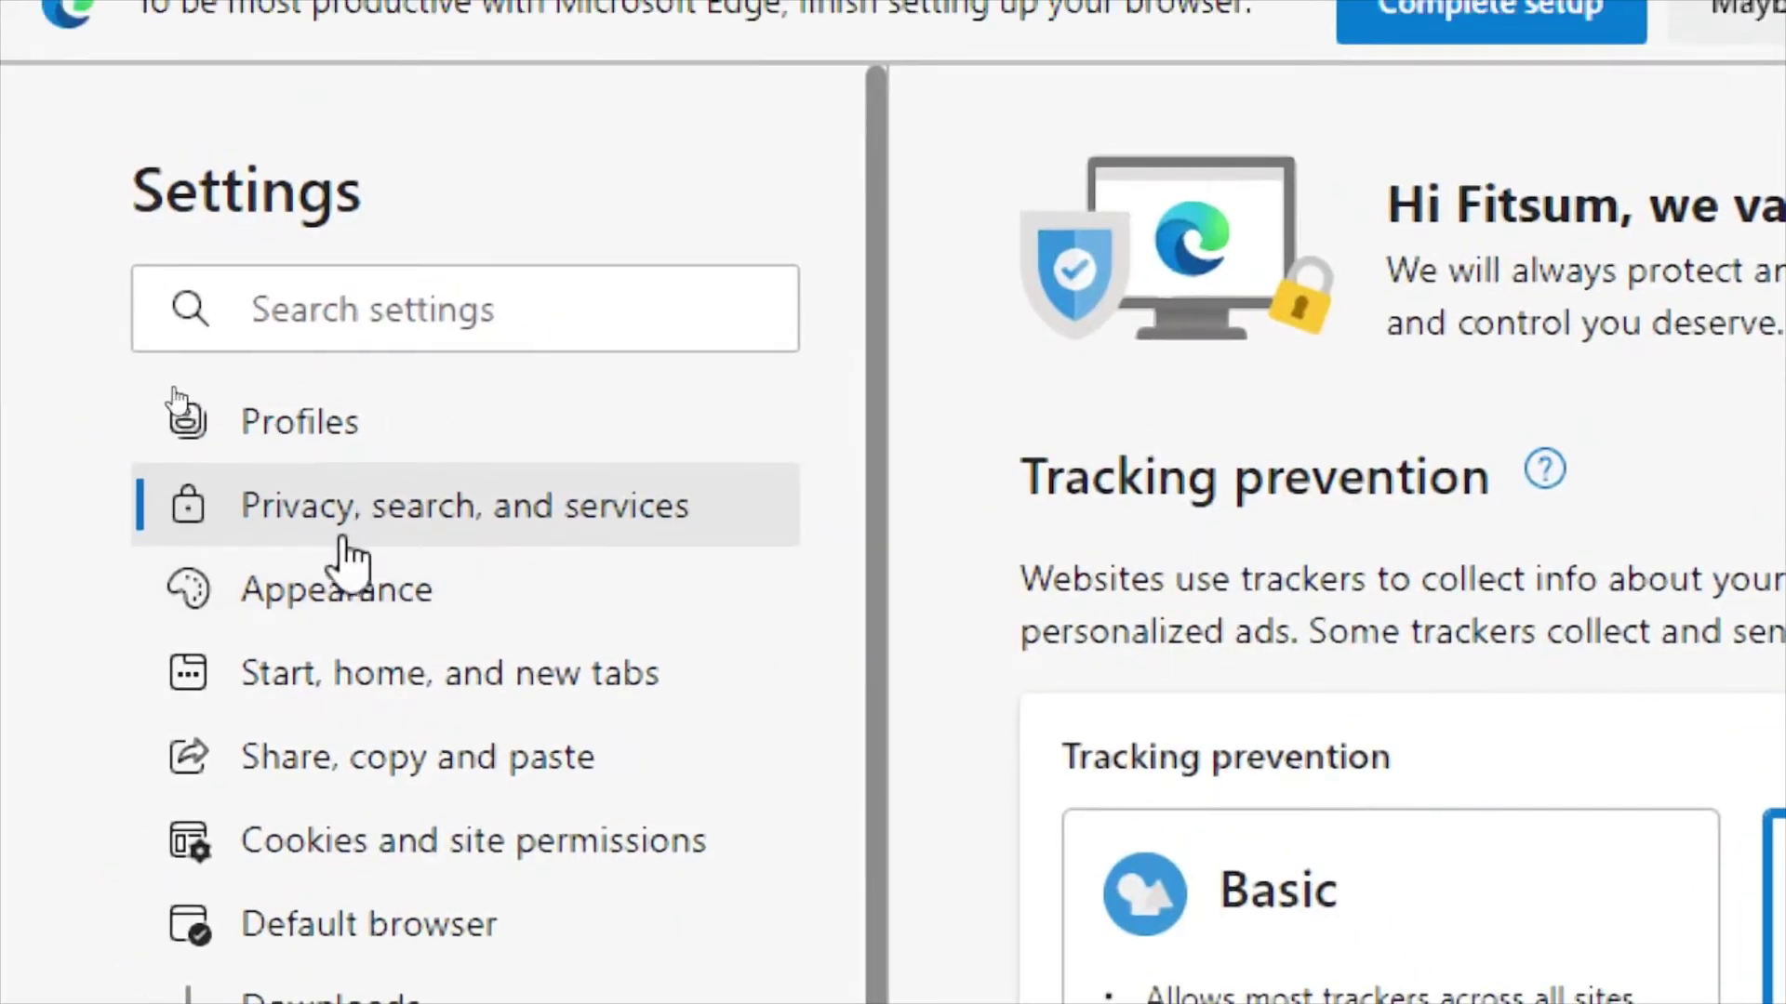
left_click(572, 535)
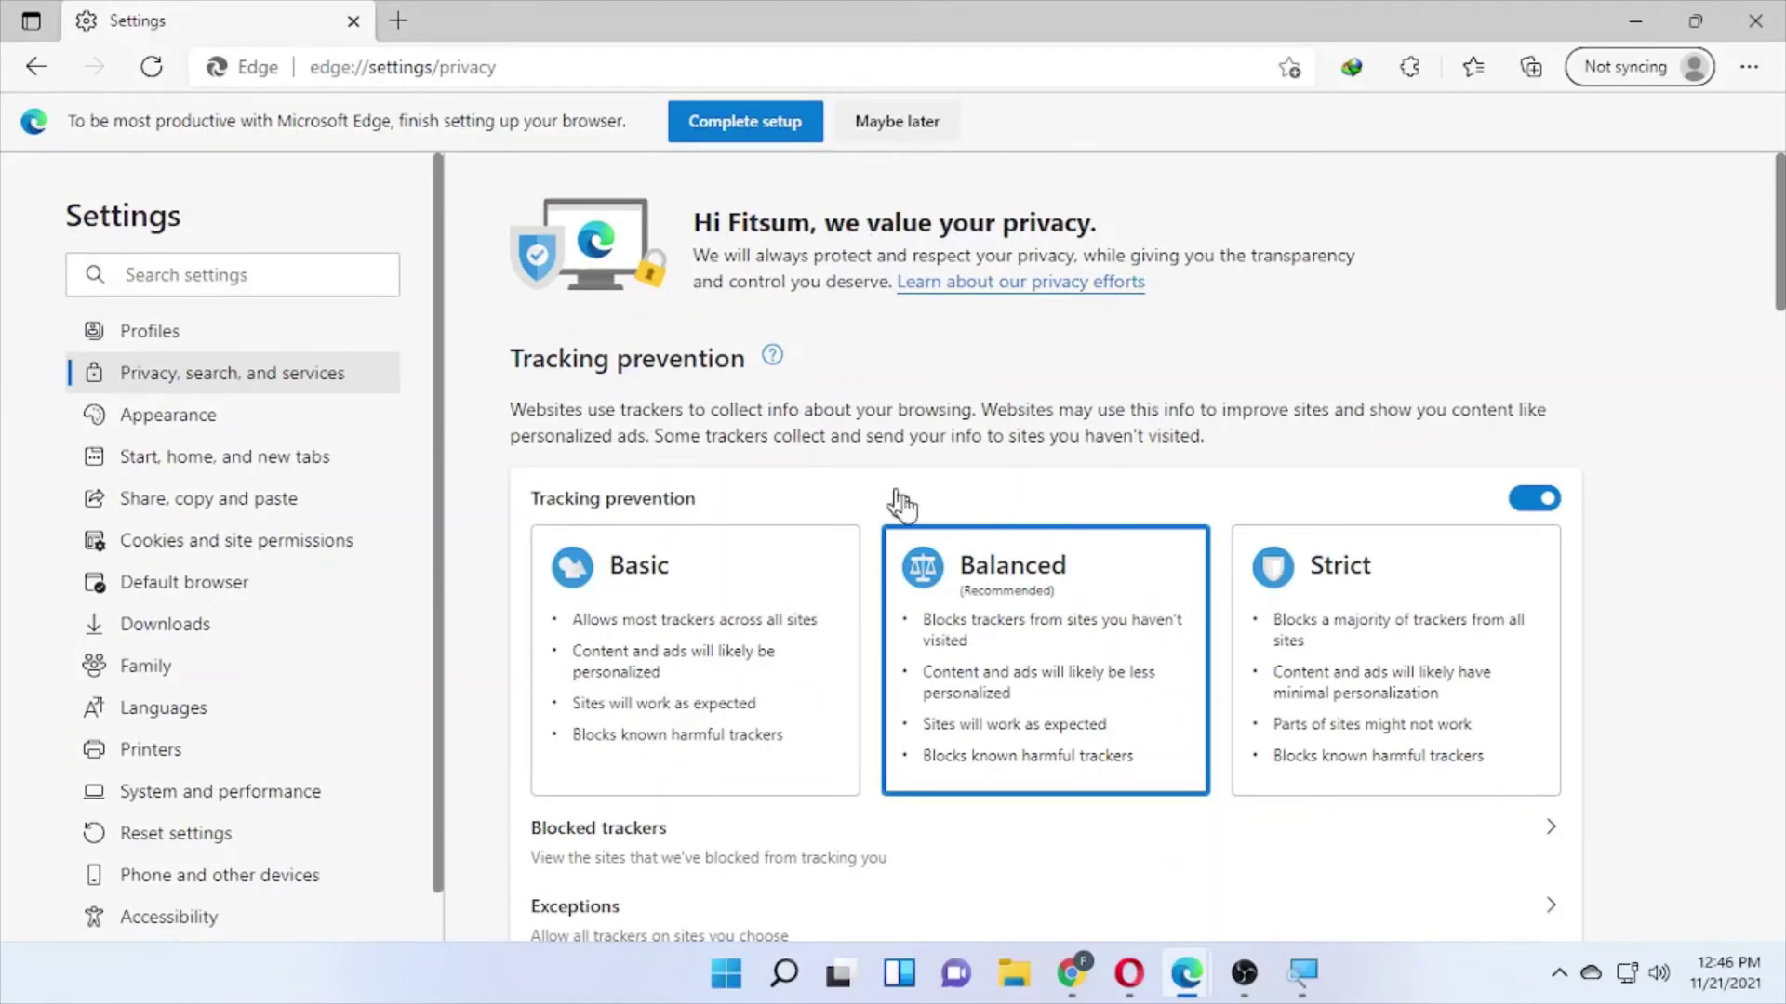
Open the choice of what to clear under Clear browsing data now and set the time range to All time
scroll(1045, 547, "down", 6)
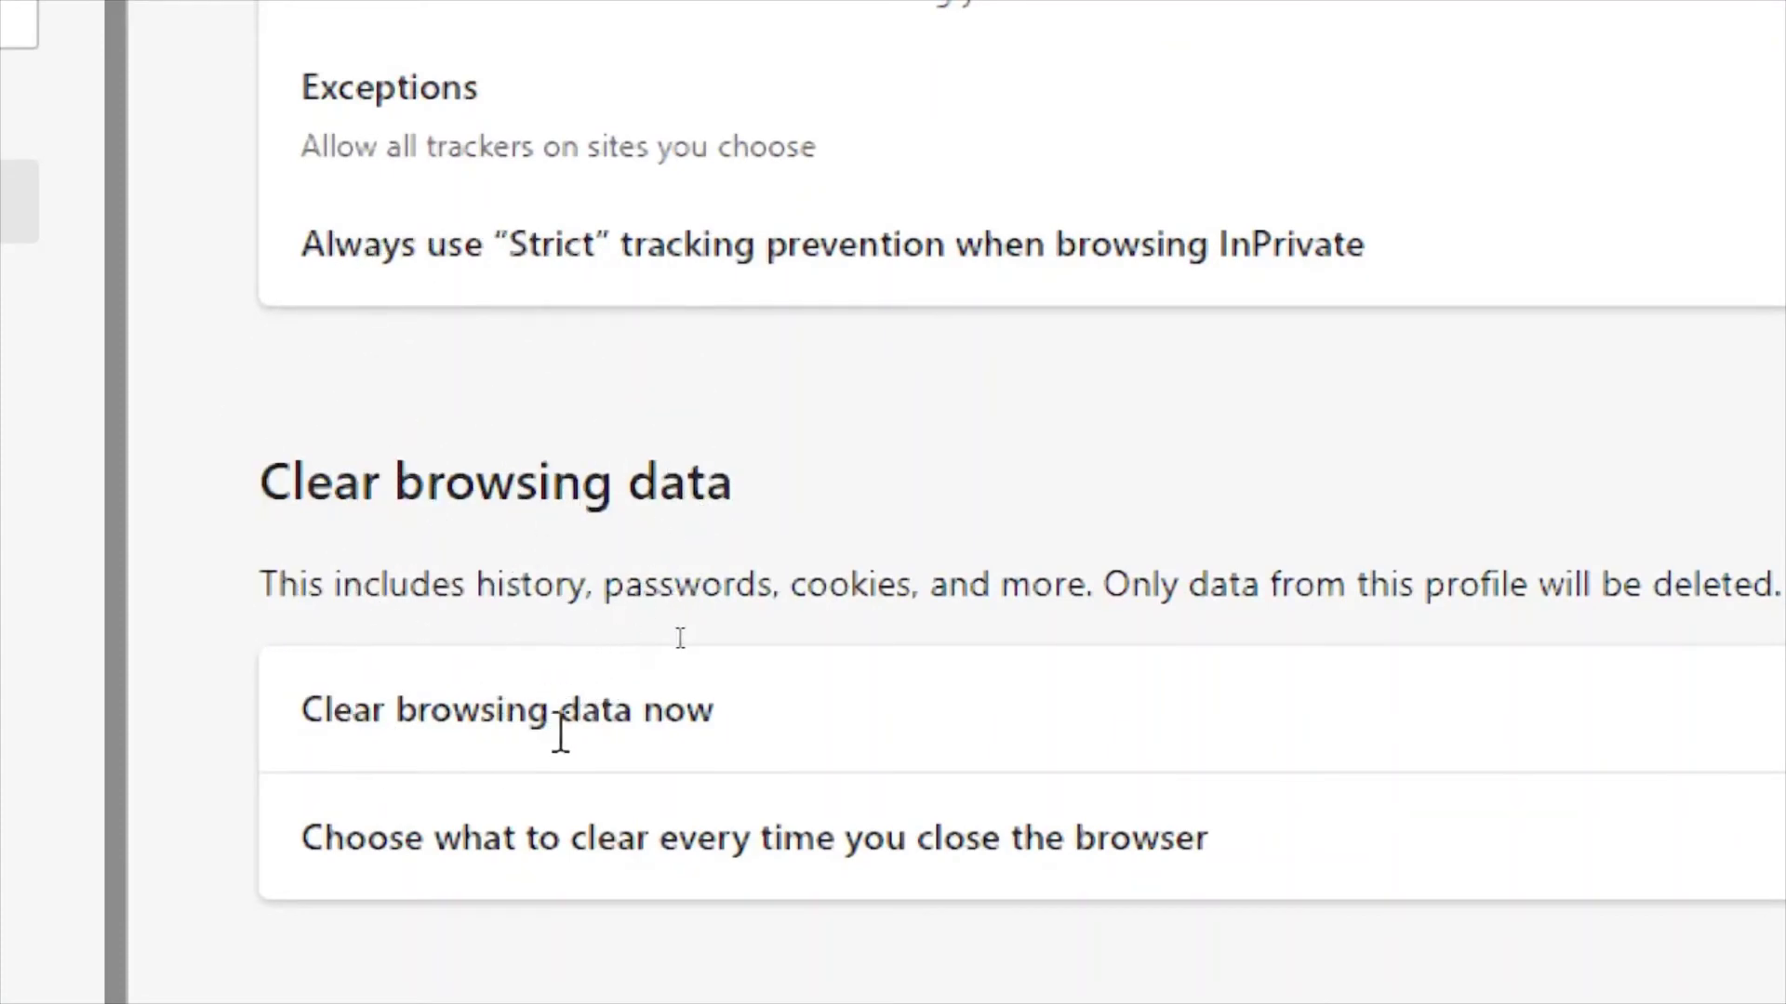
left_click(605, 725)
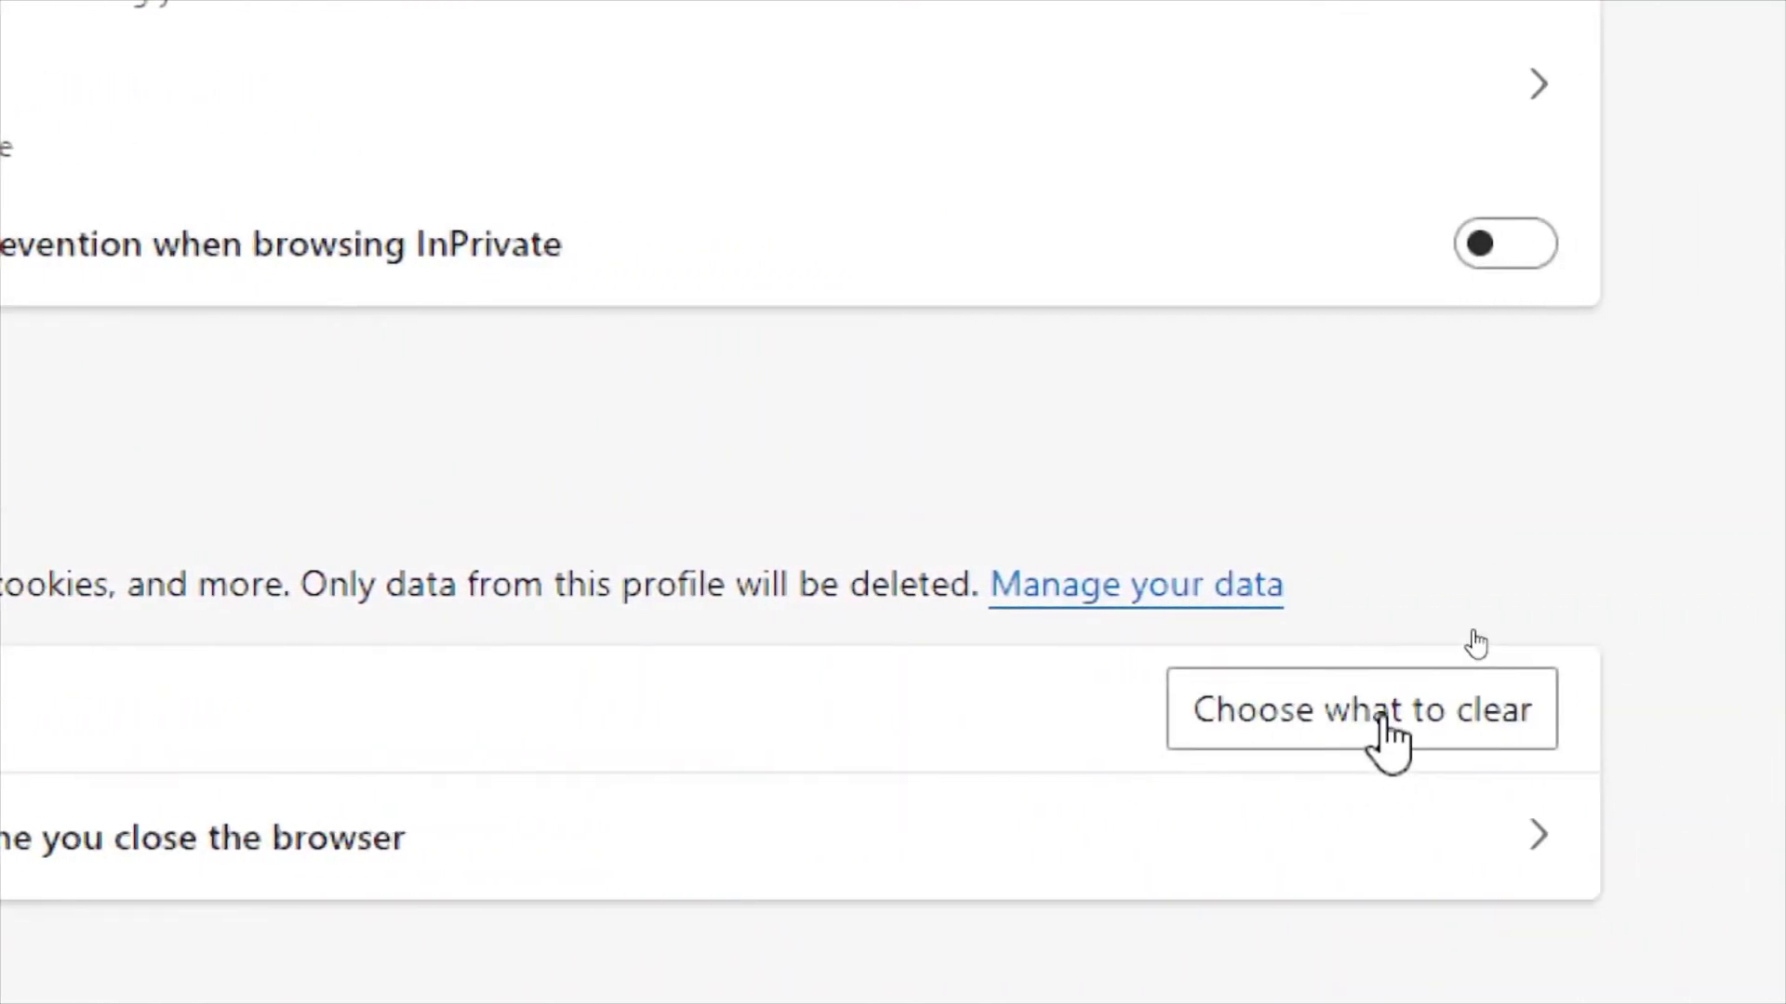
left_click(1390, 739)
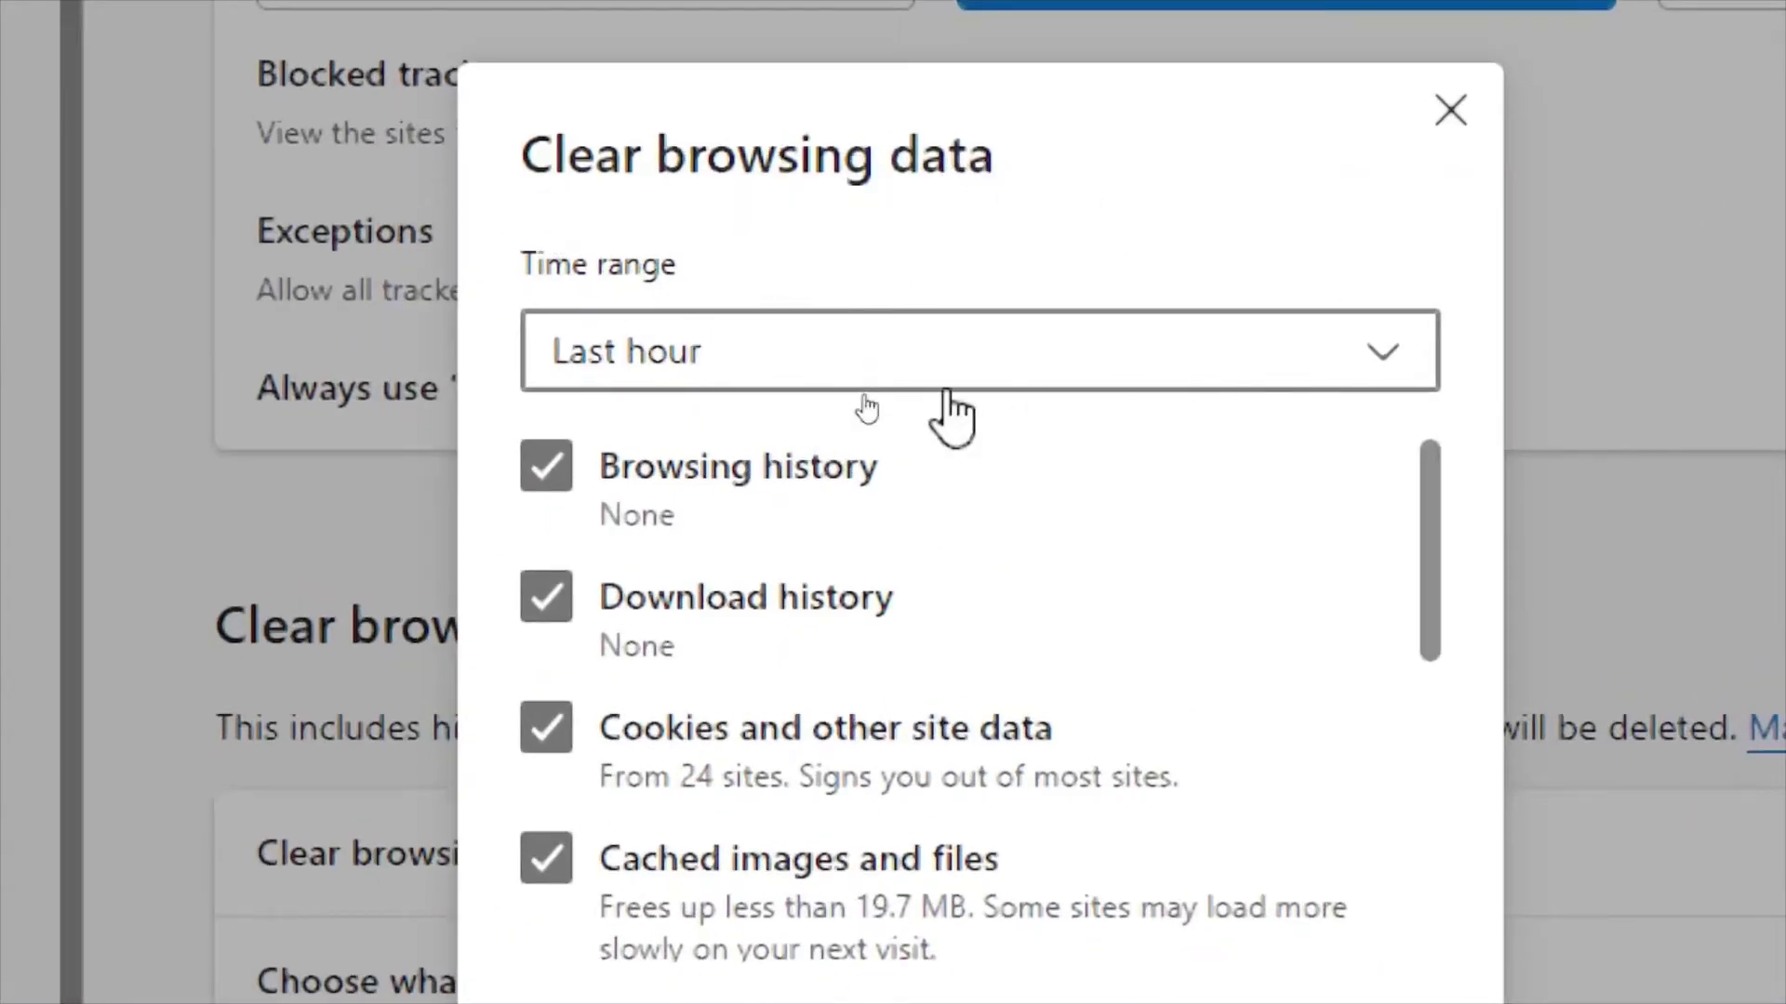
left_click(1404, 388)
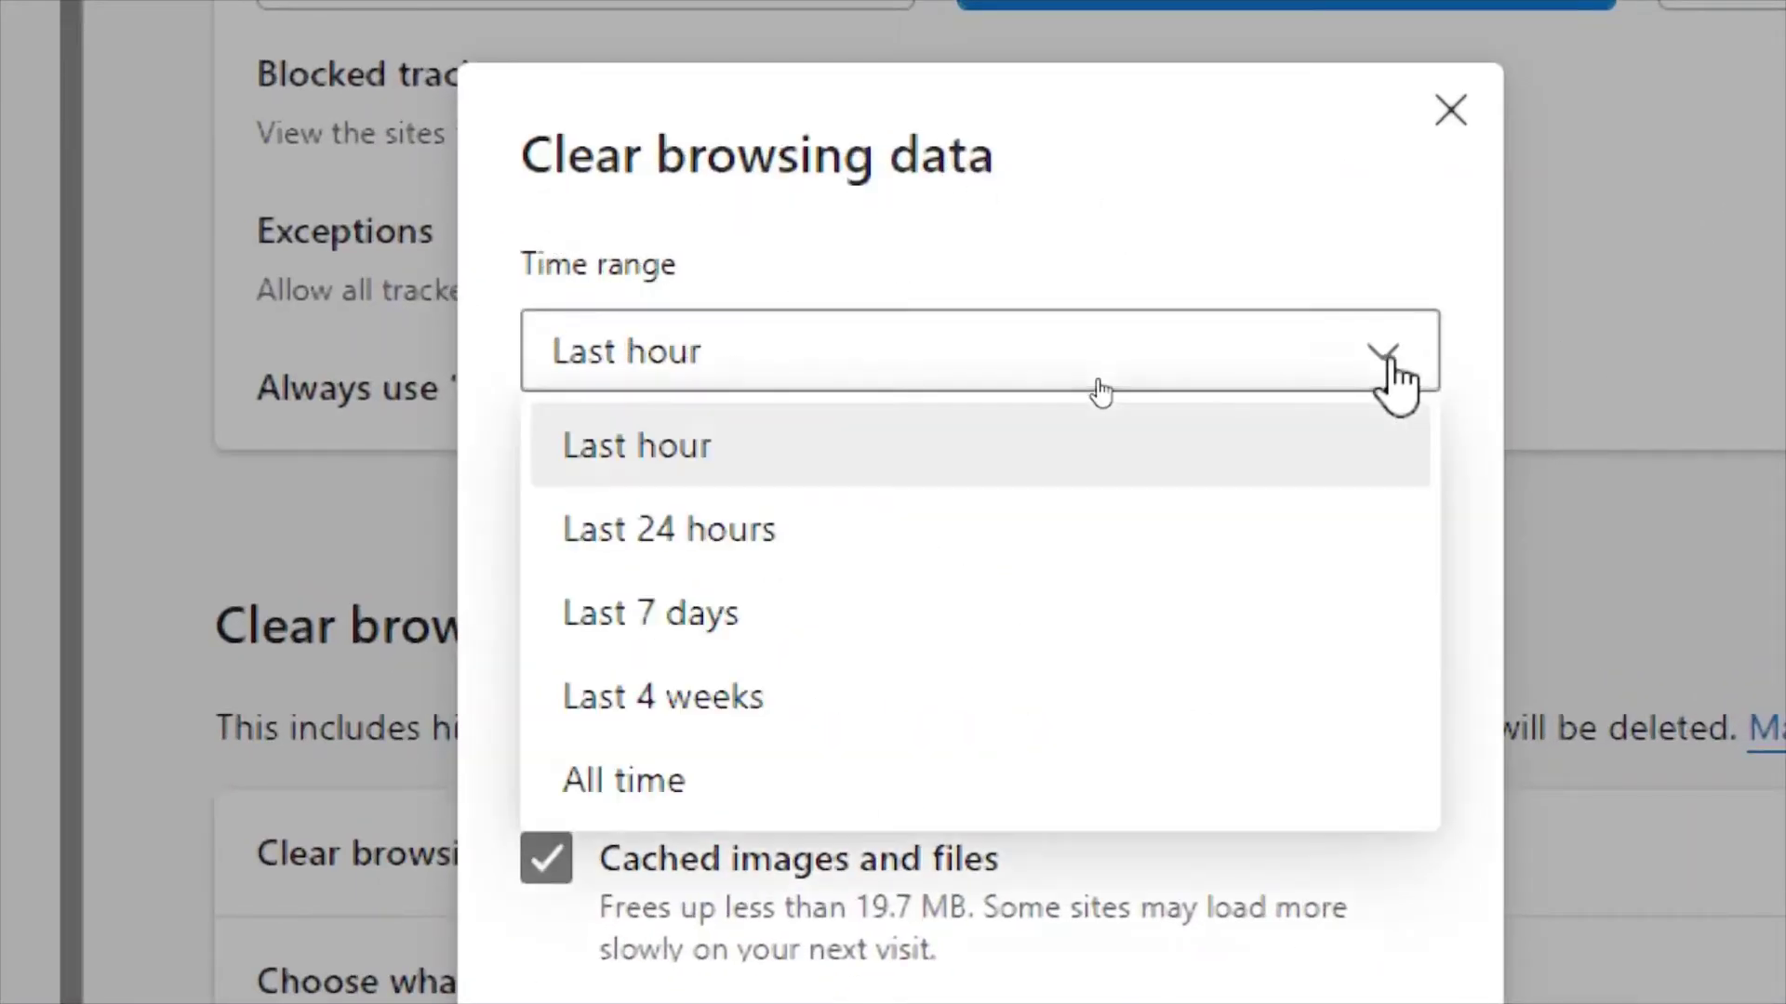
left_click(677, 792)
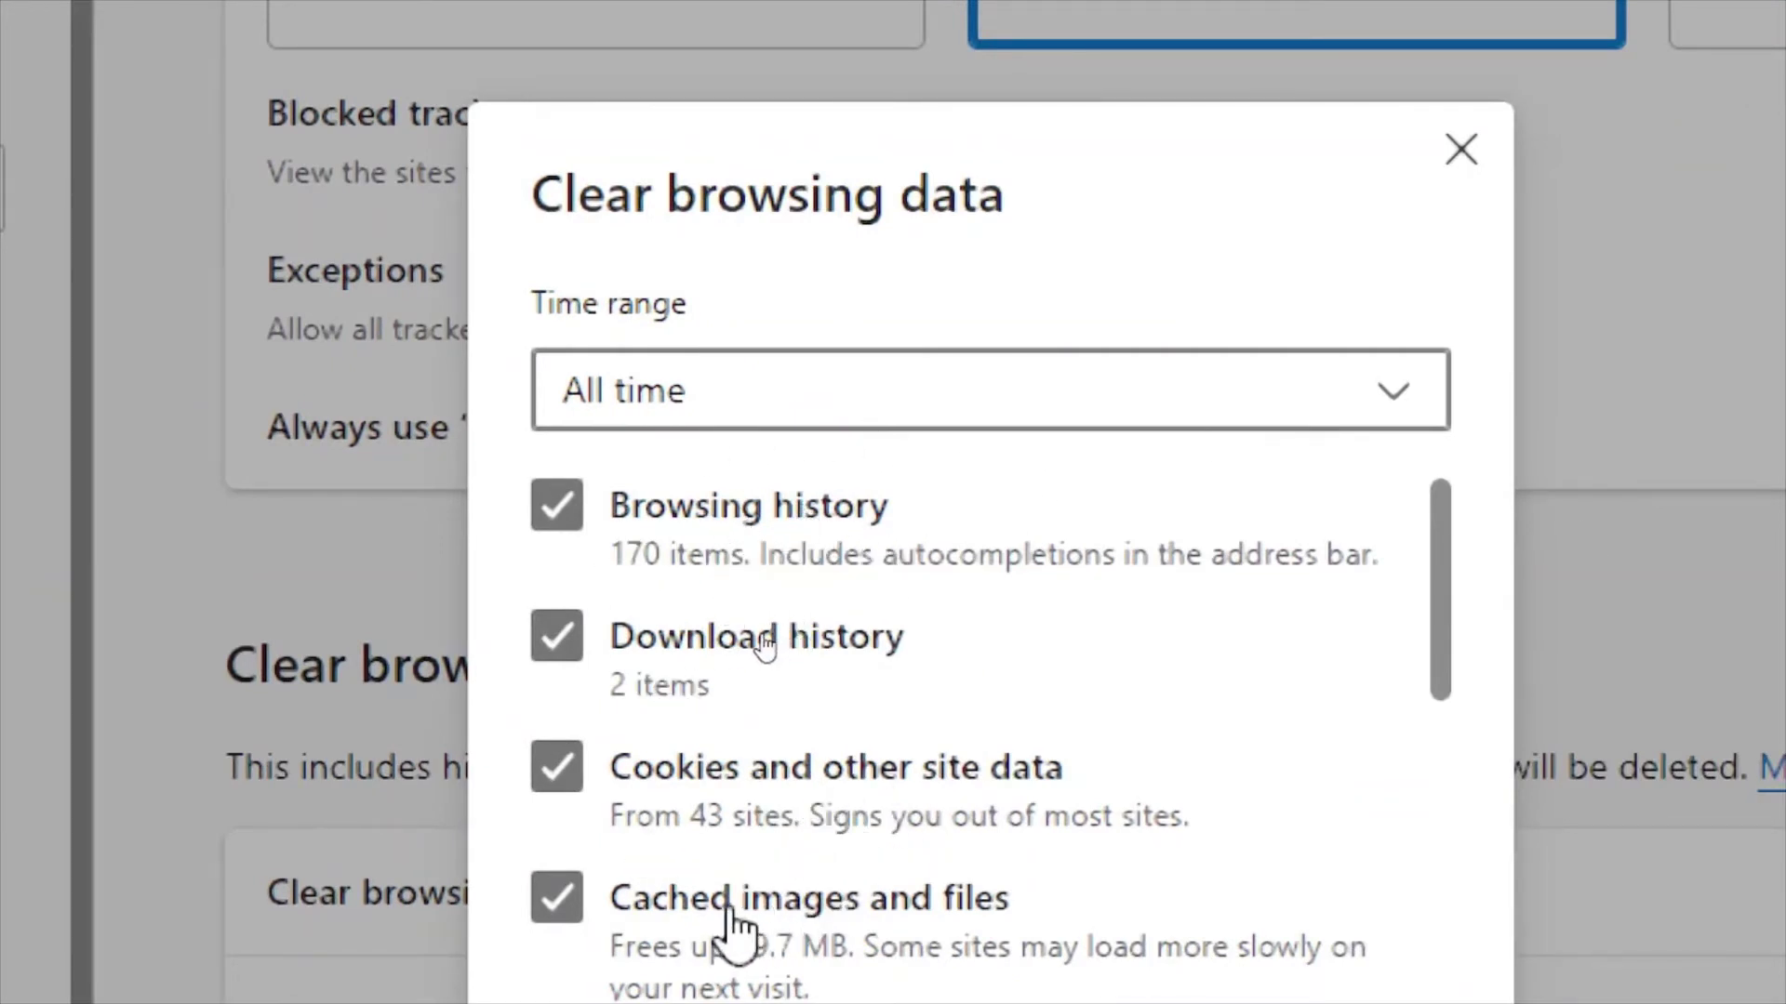
Exclude cookies and other site data, download history and browsing history from the data to clear, keeping cached images and files selected
scroll(744, 939, "down", 1)
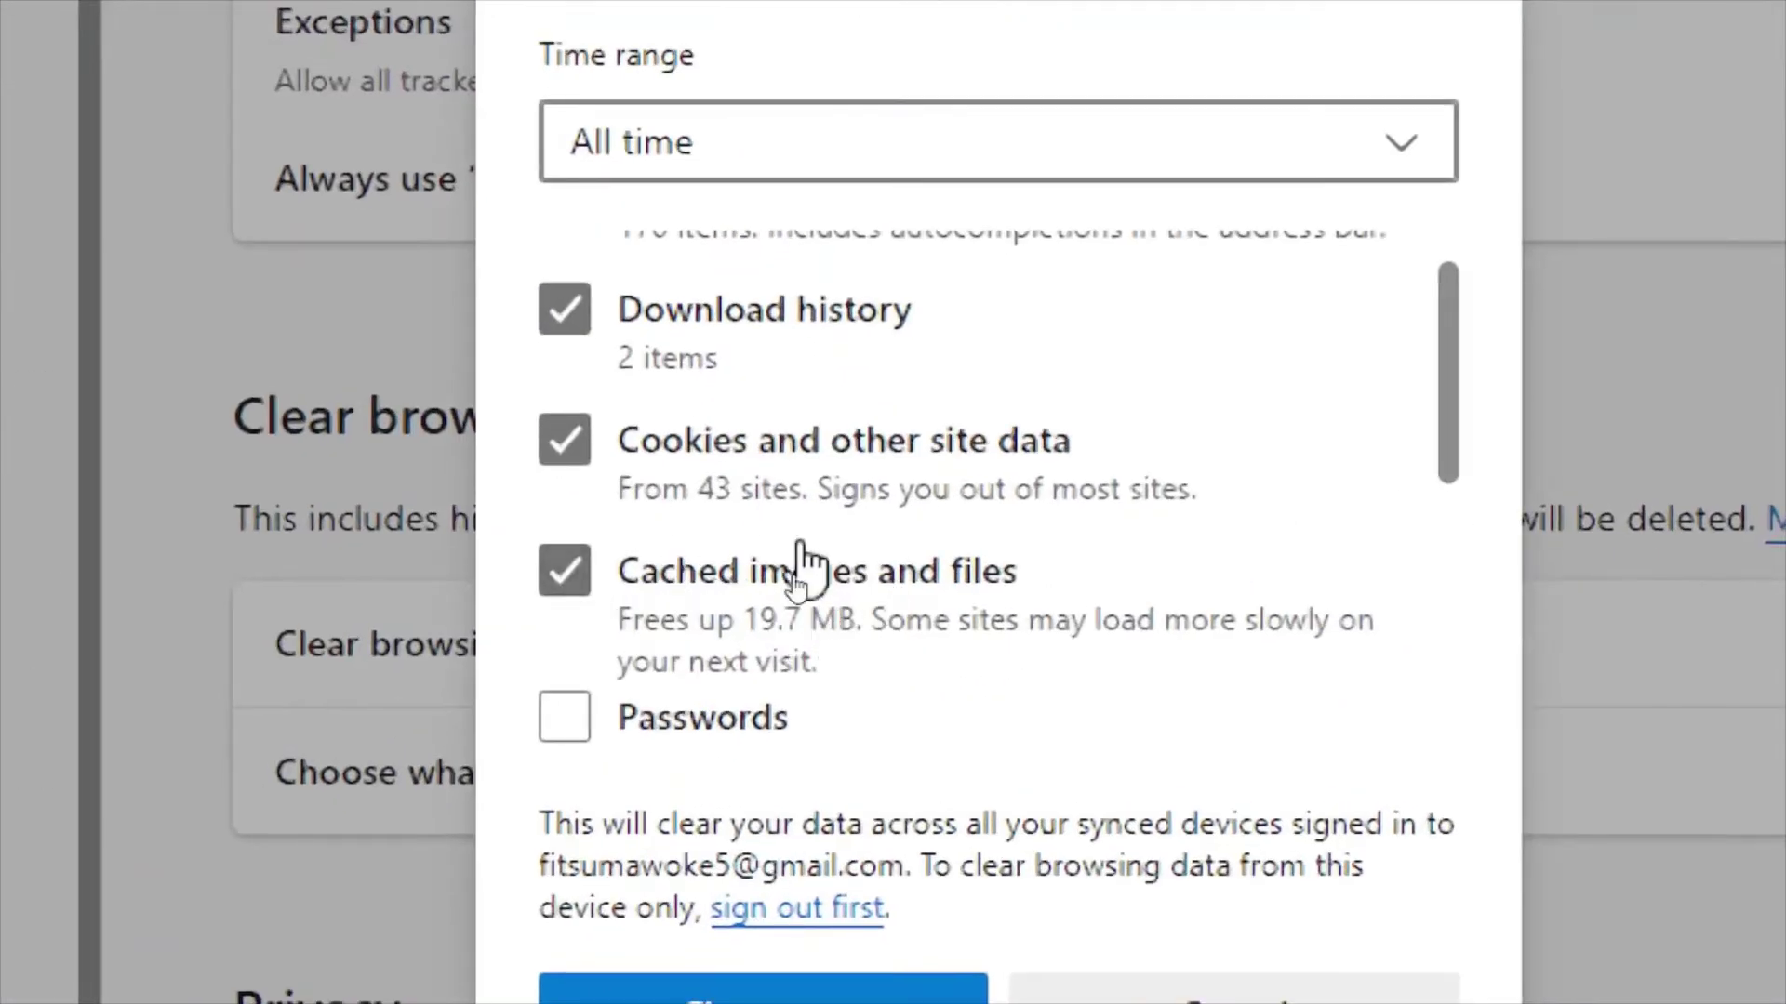
left_click(562, 445)
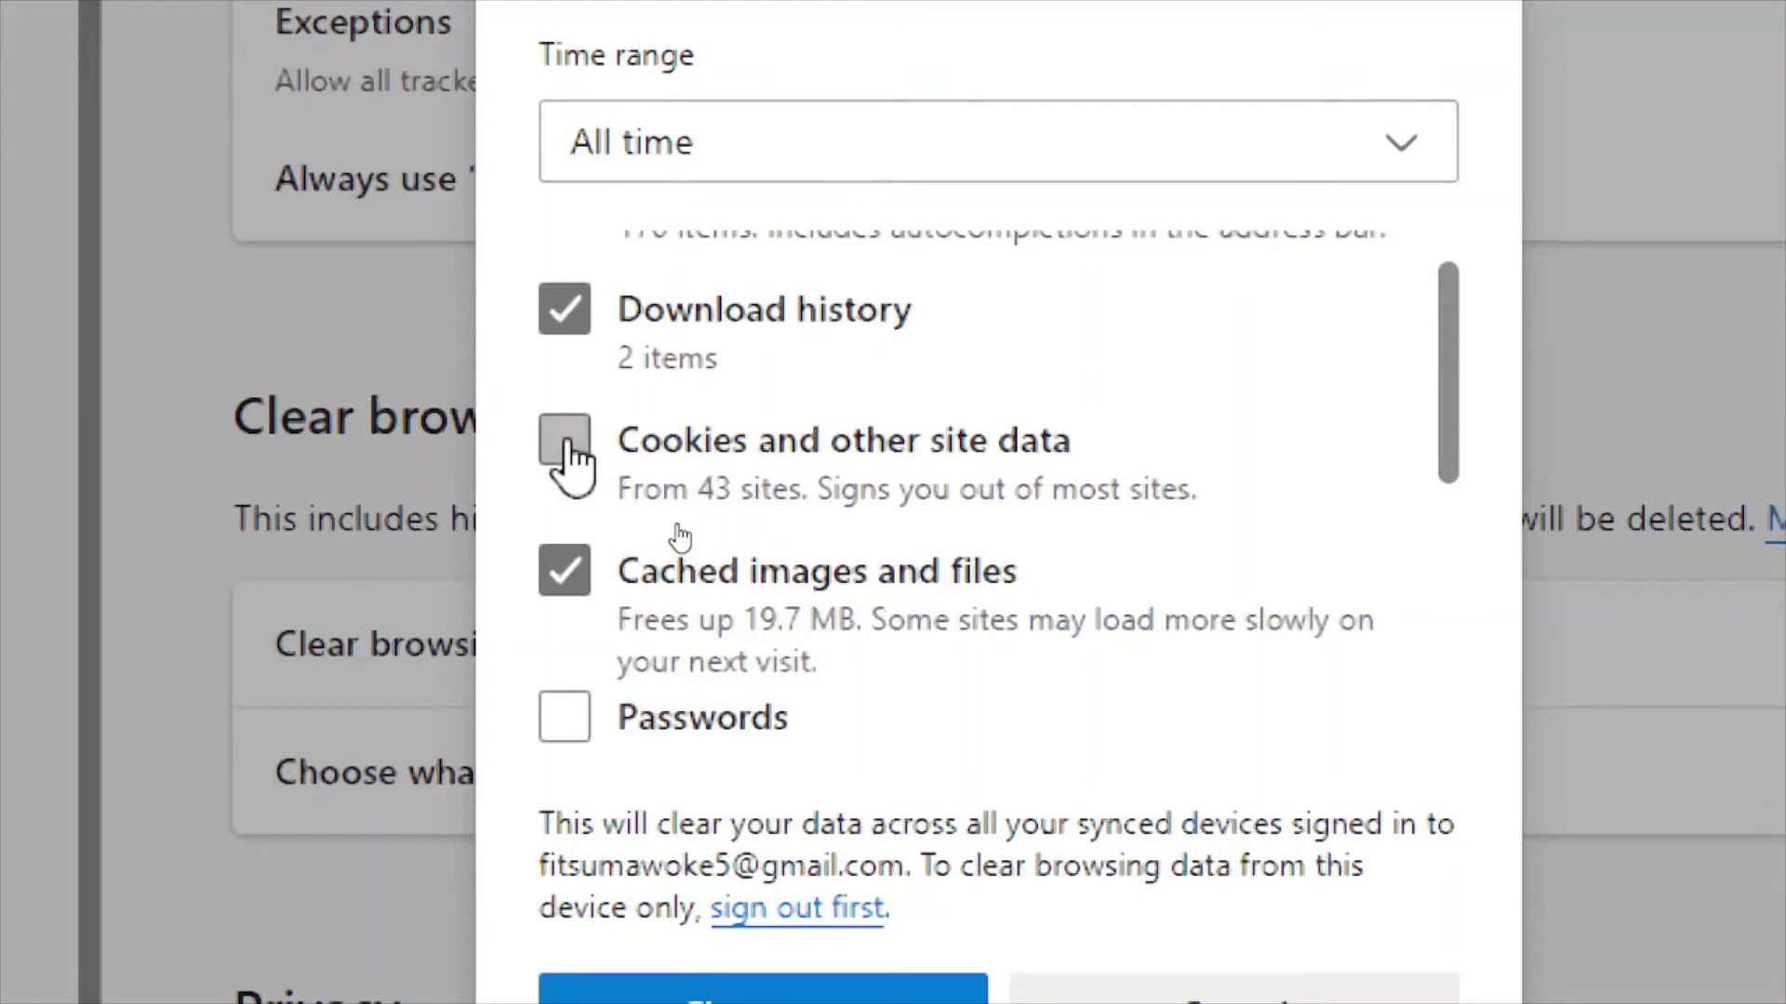
left_click(565, 310)
scroll(632, 321, "up", 1)
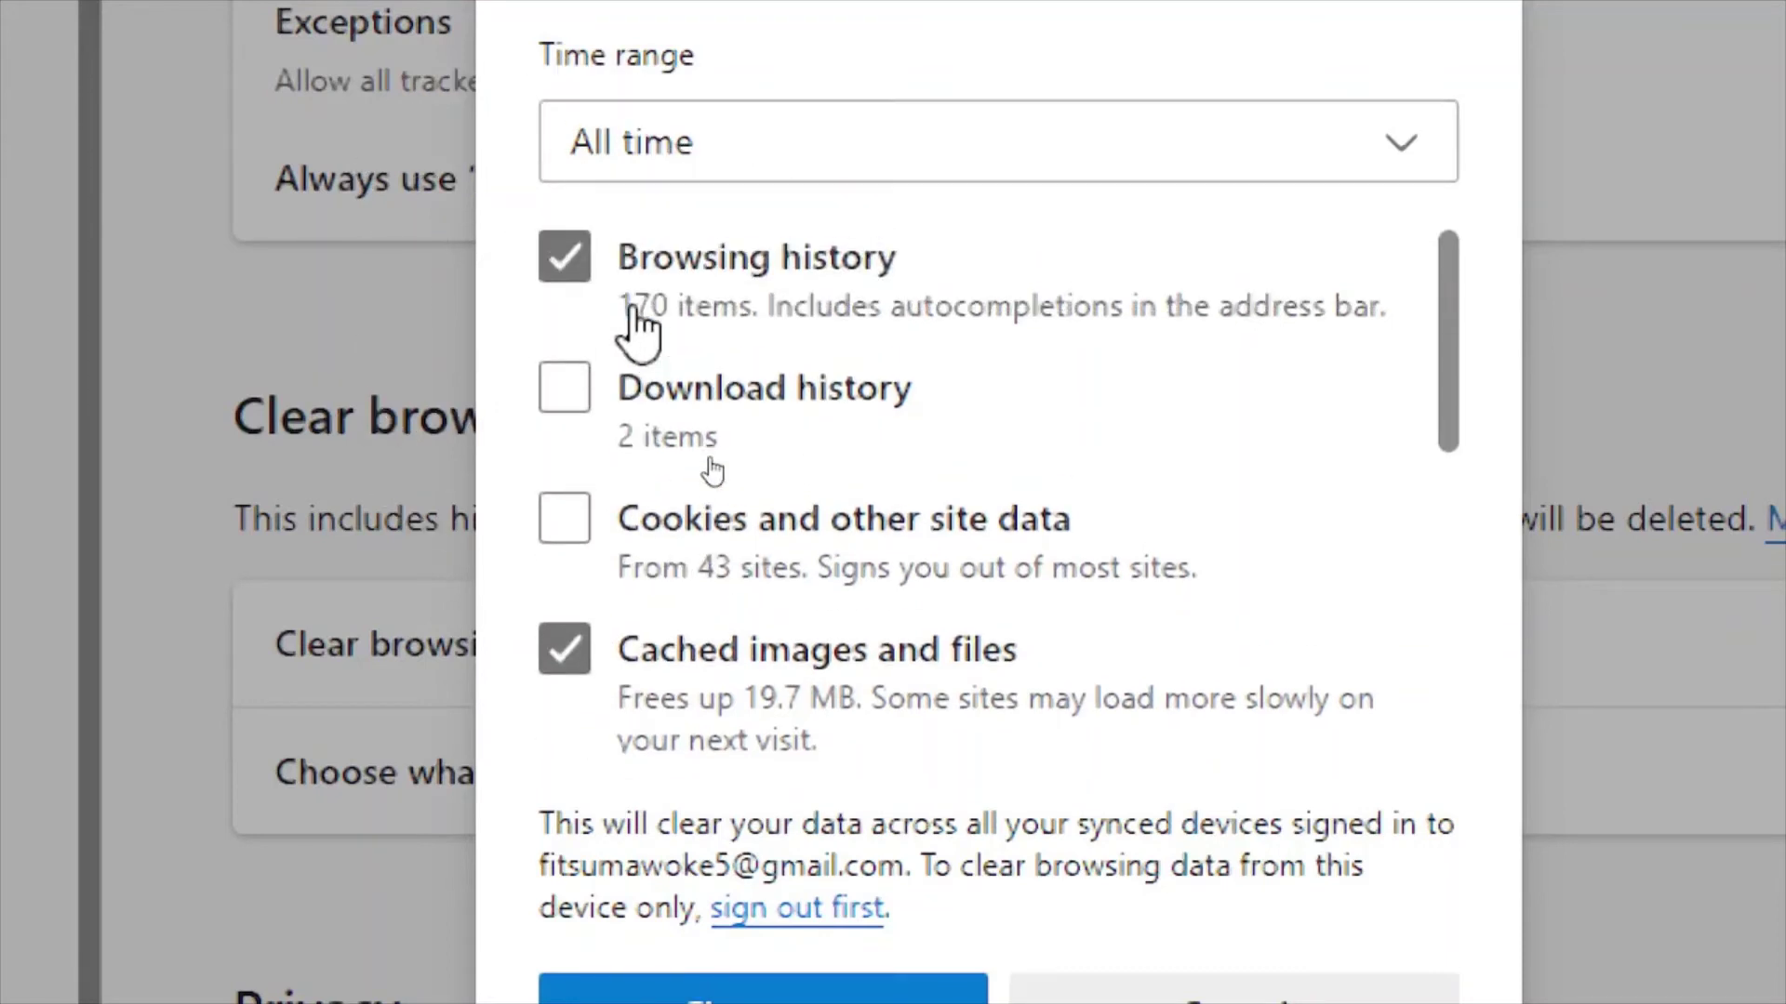
left_click(569, 261)
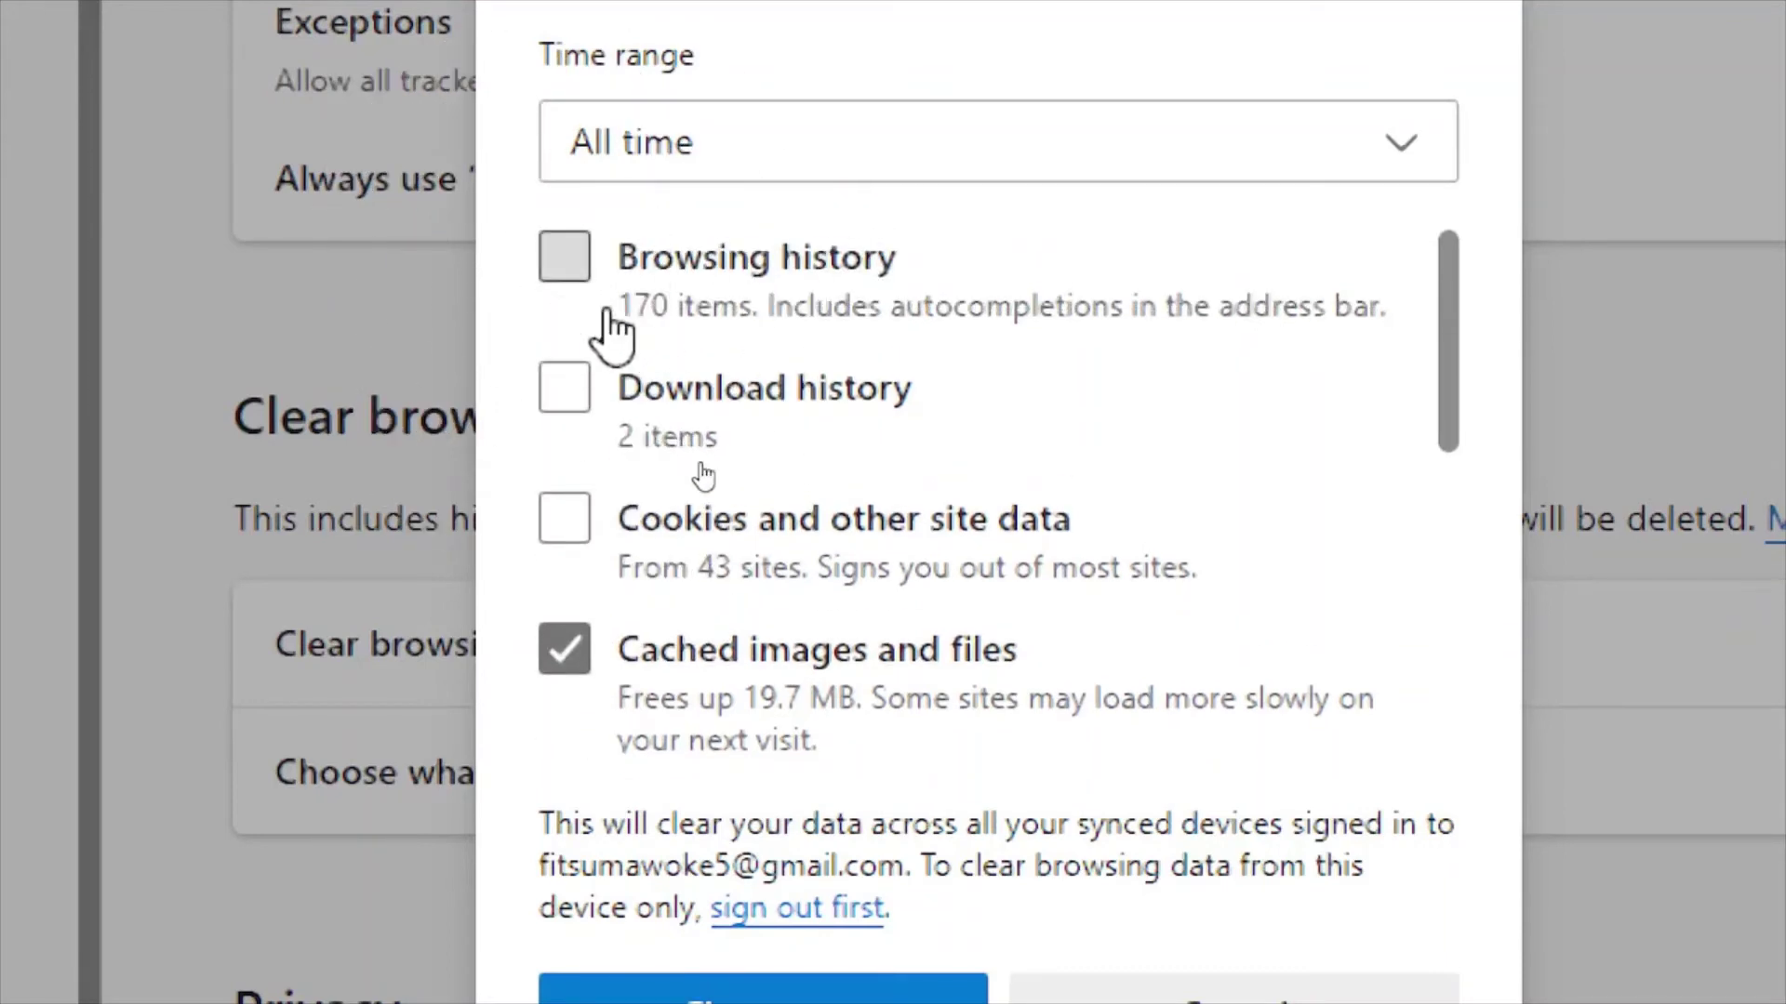
Clear the selected cached images and files and close the browser window
left_click(806, 638)
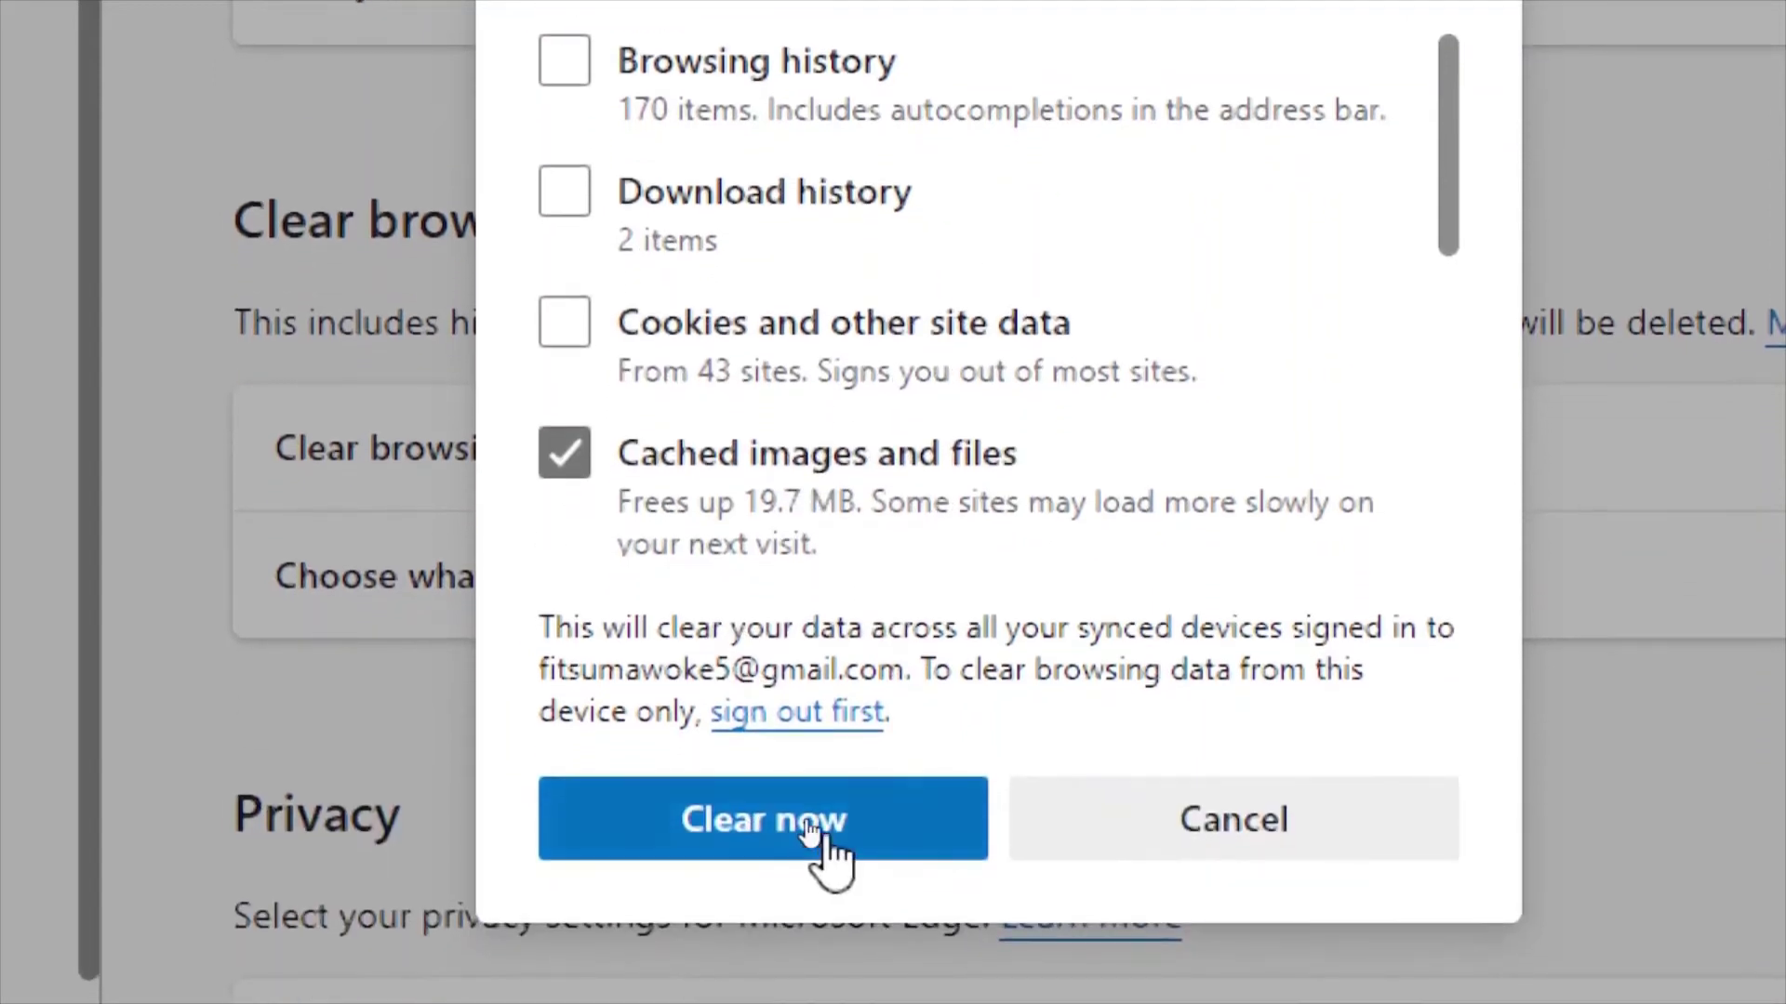
left_click(774, 802)
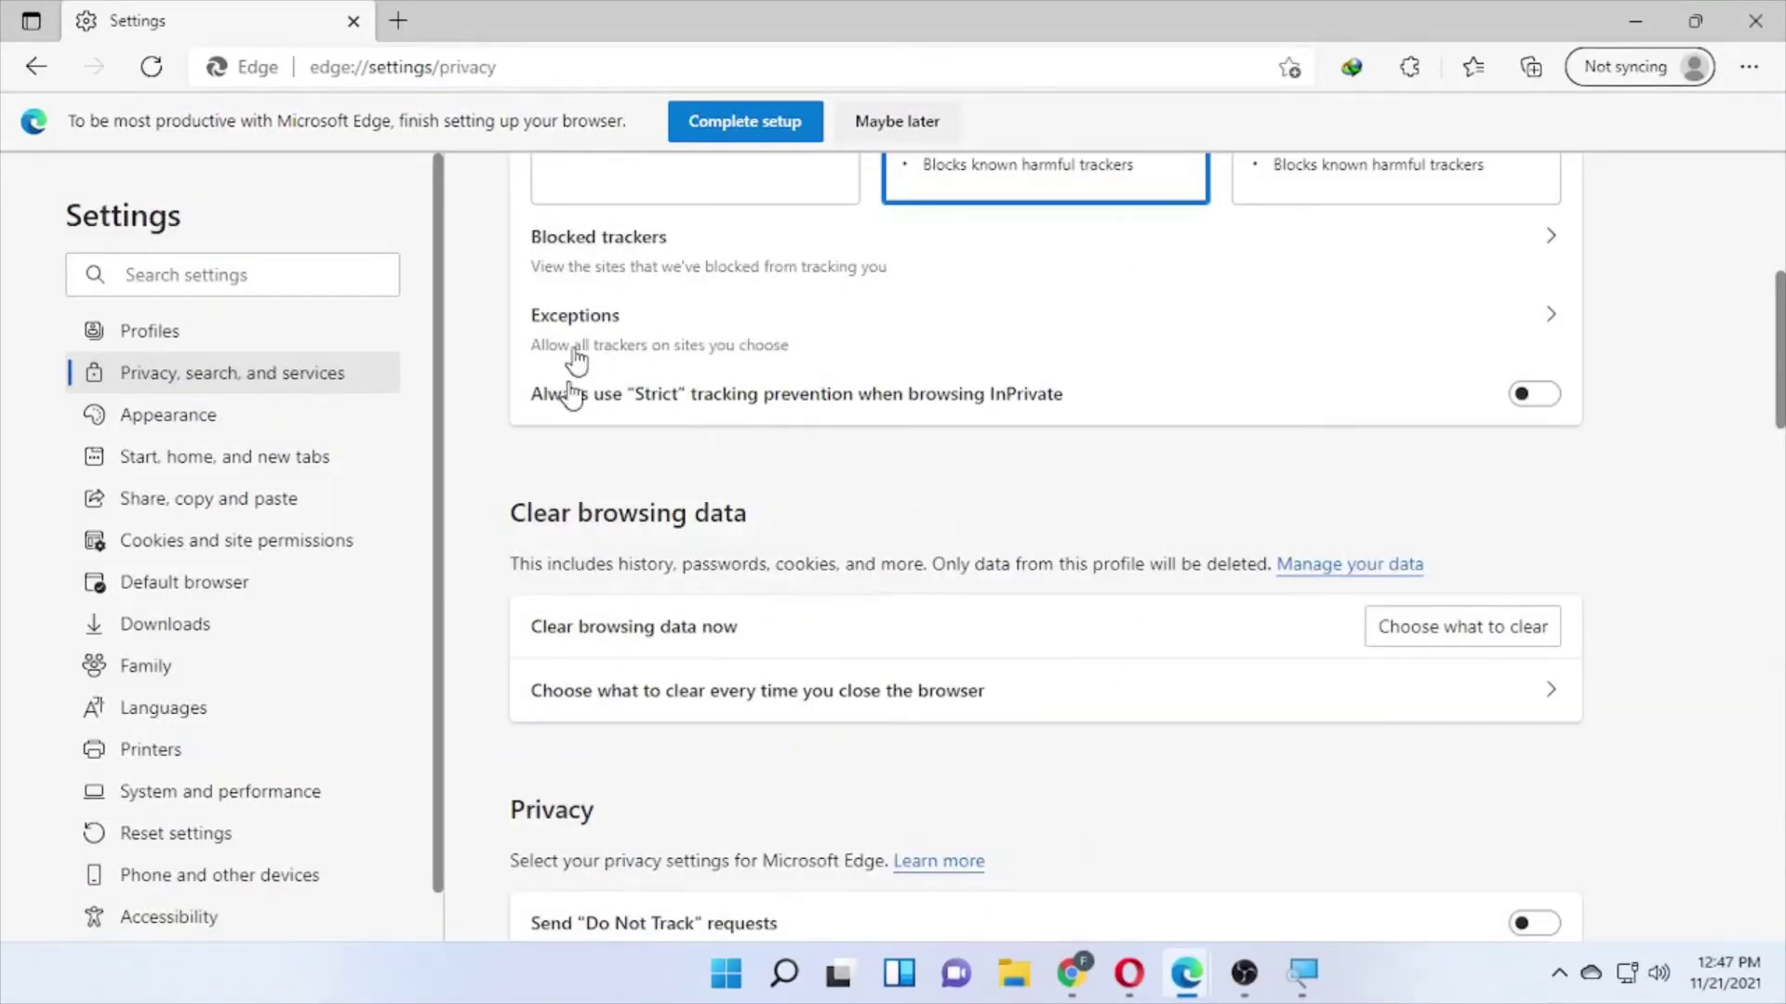
left_click(1755, 21)
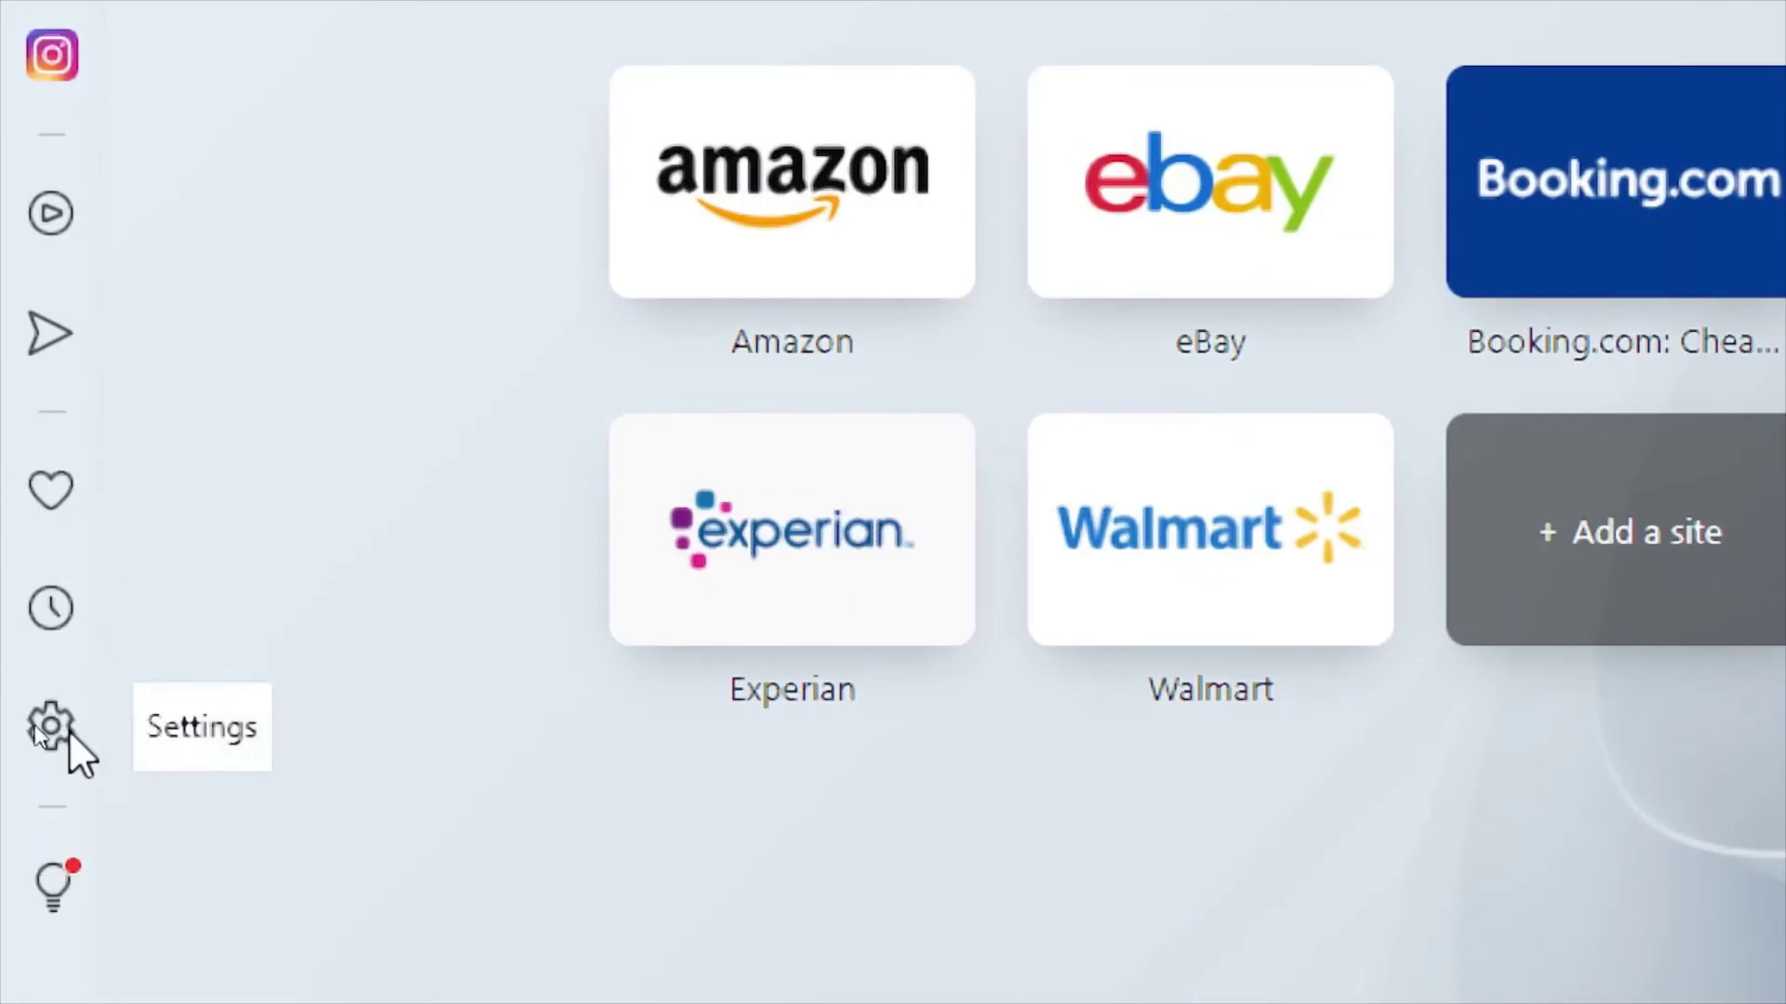
In Opera's settings, open Clear browsing data under Privacy and security and set the time range to All time
left_click(46, 728)
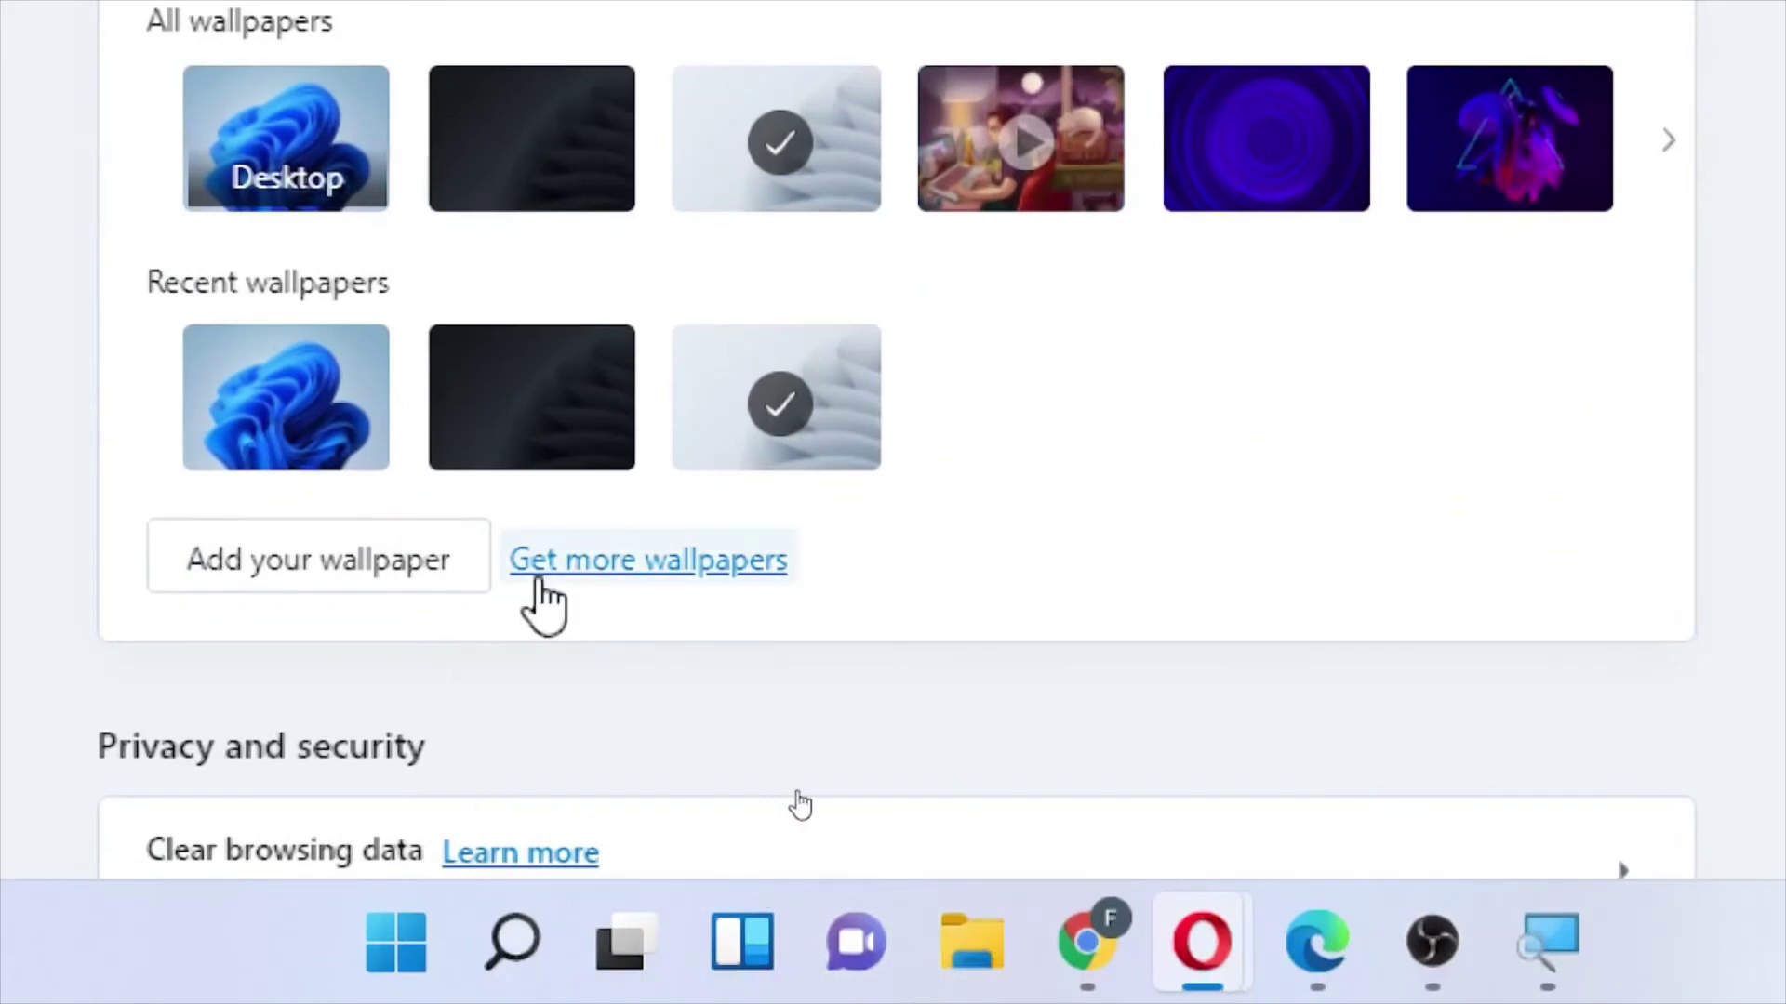
scroll(544, 633, "down", 5)
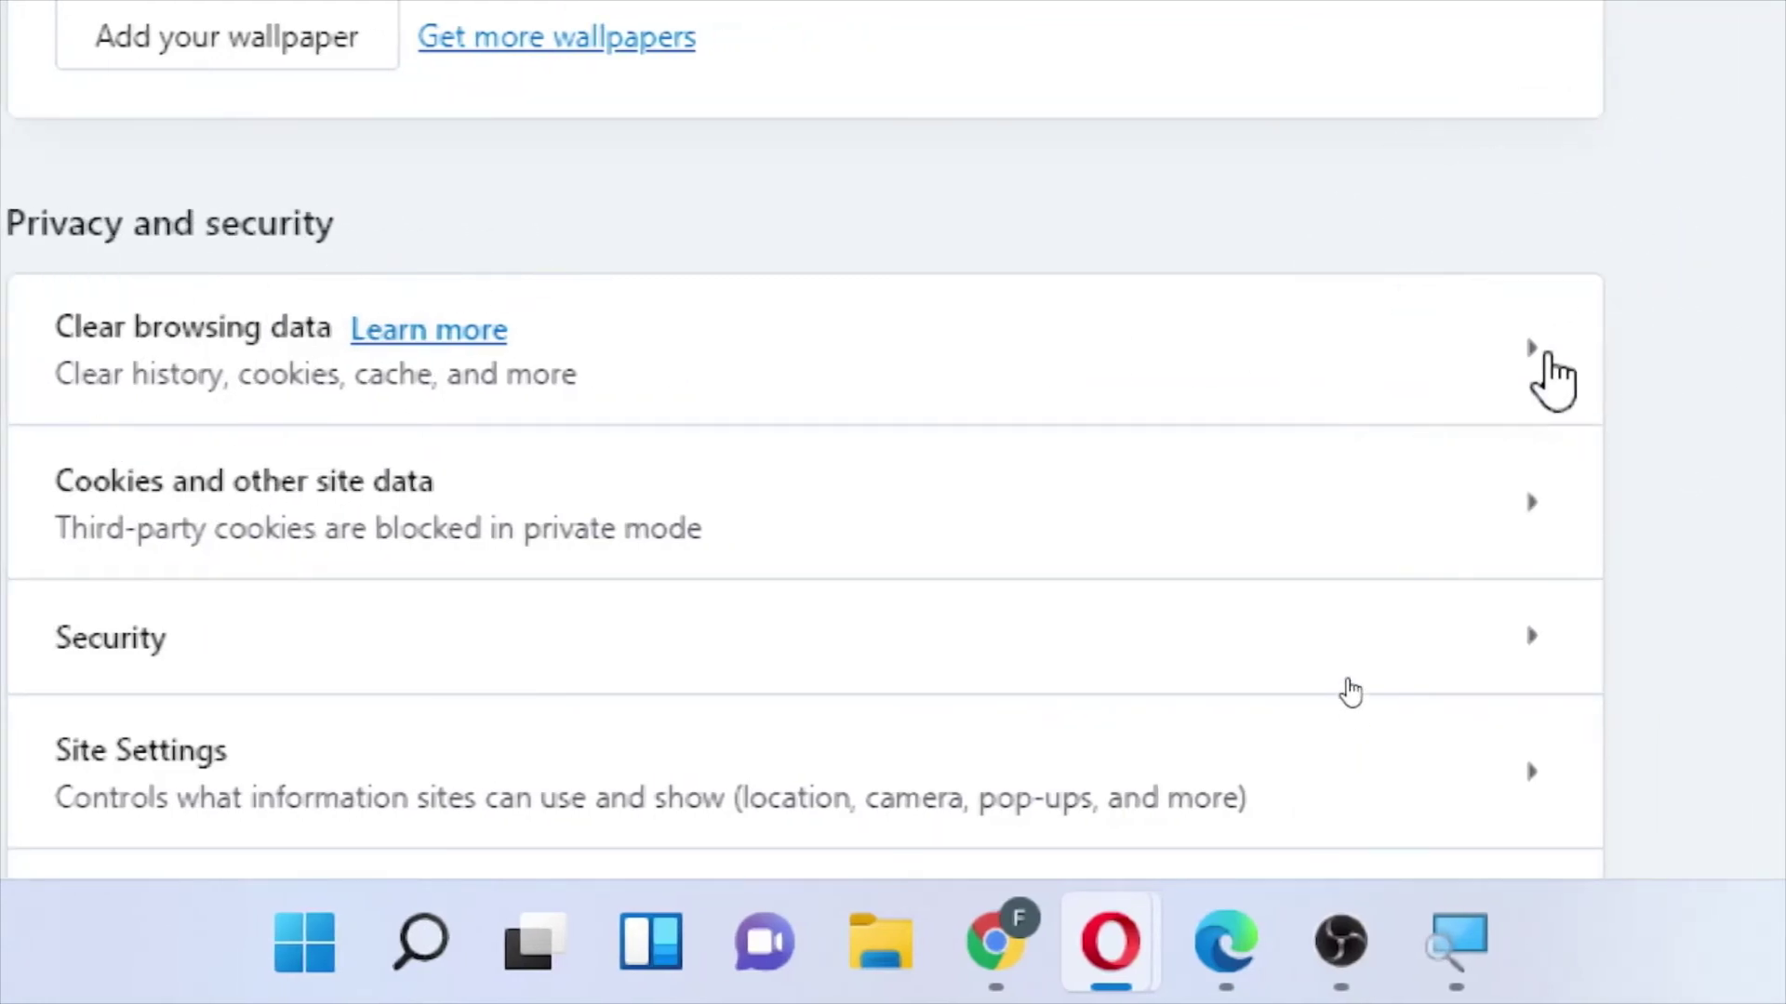
left_click(1544, 353)
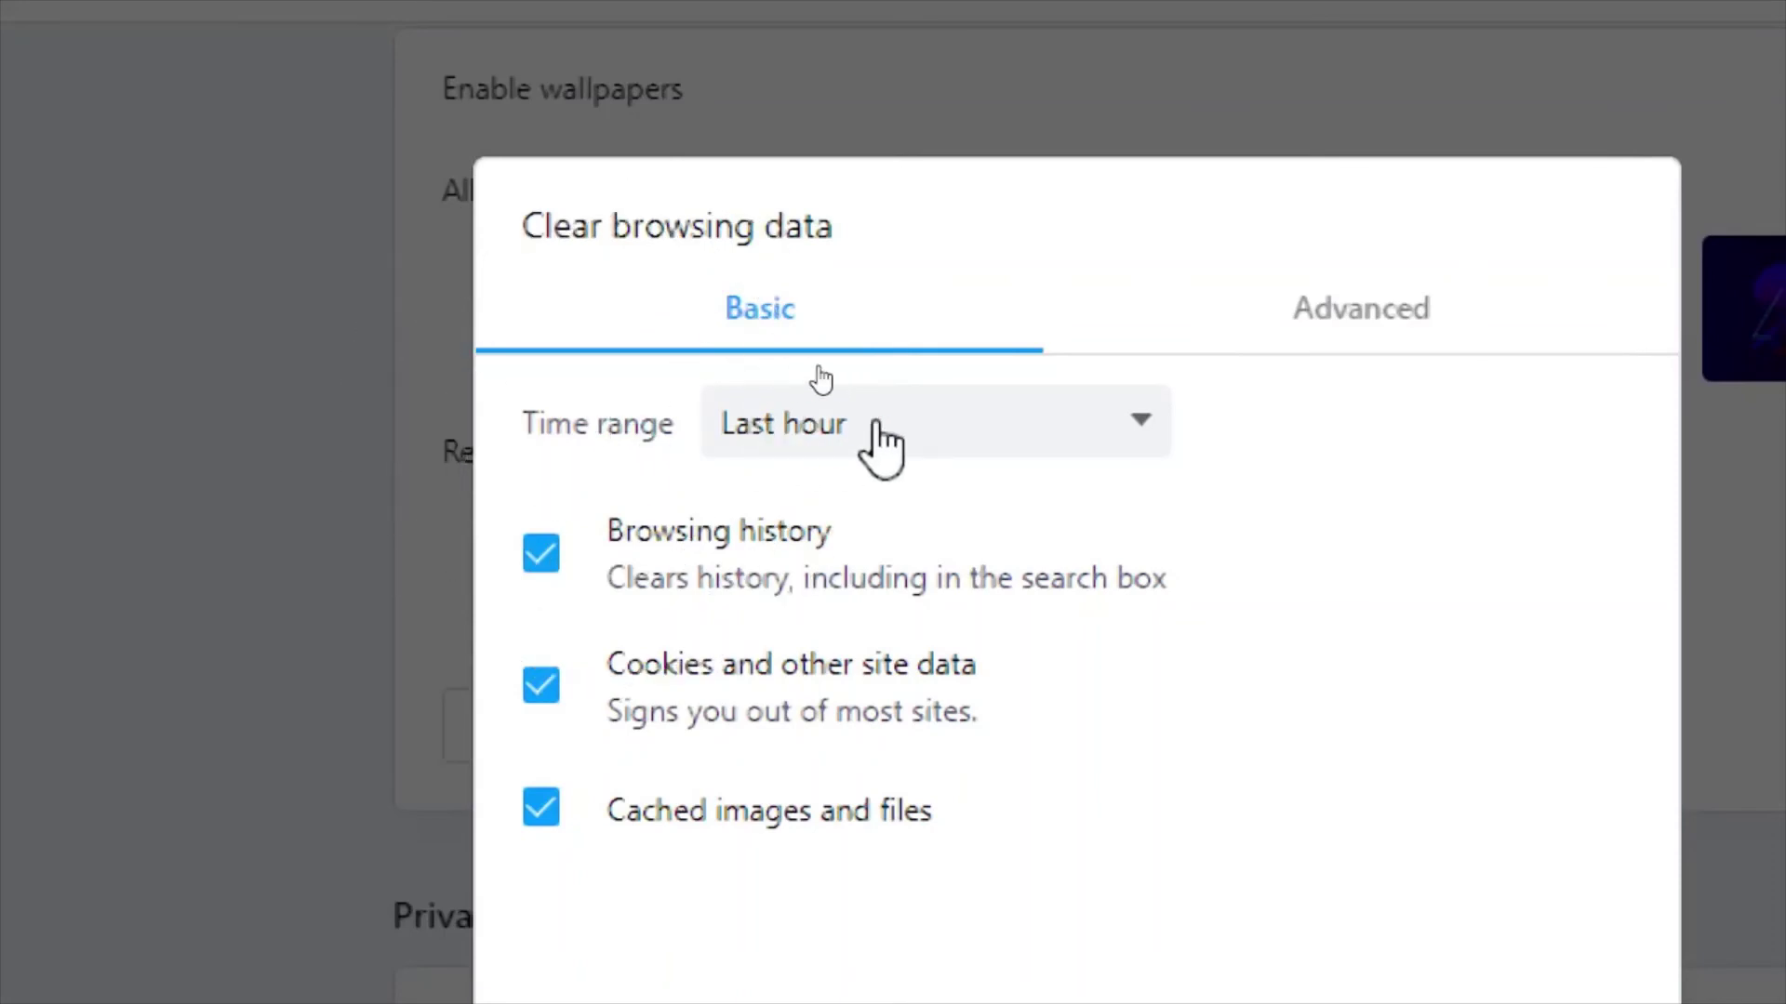
left_click(1142, 423)
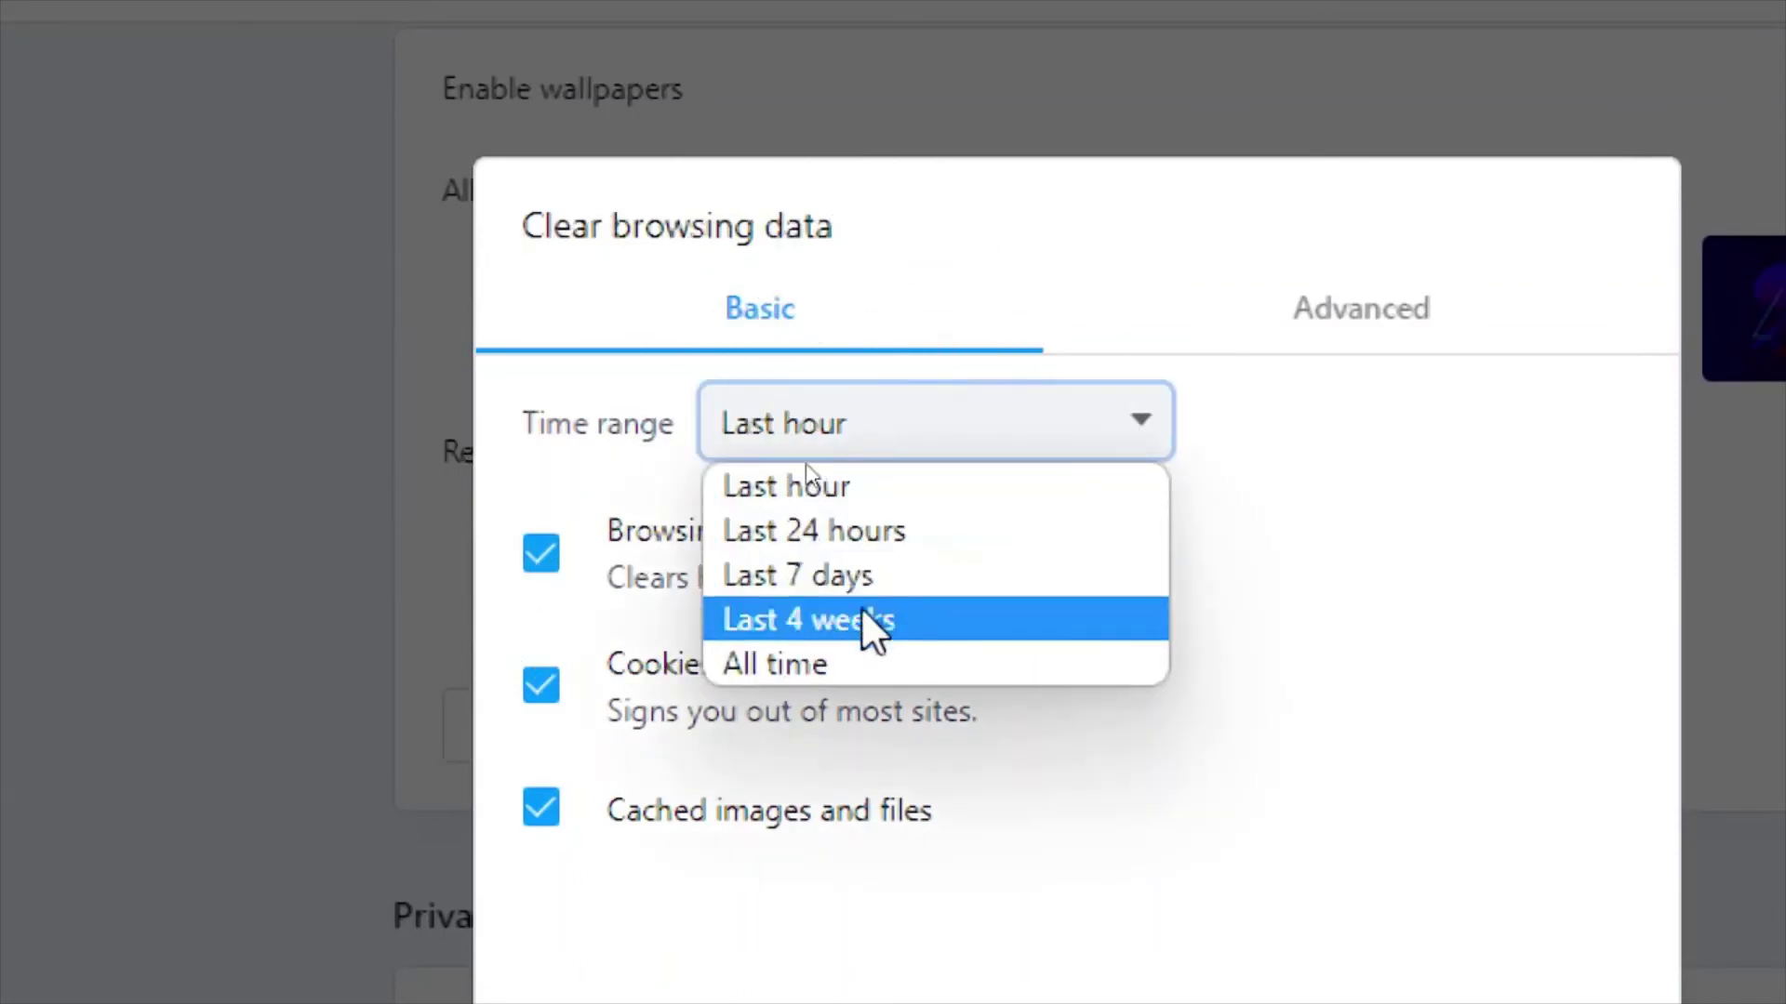
left_click(792, 675)
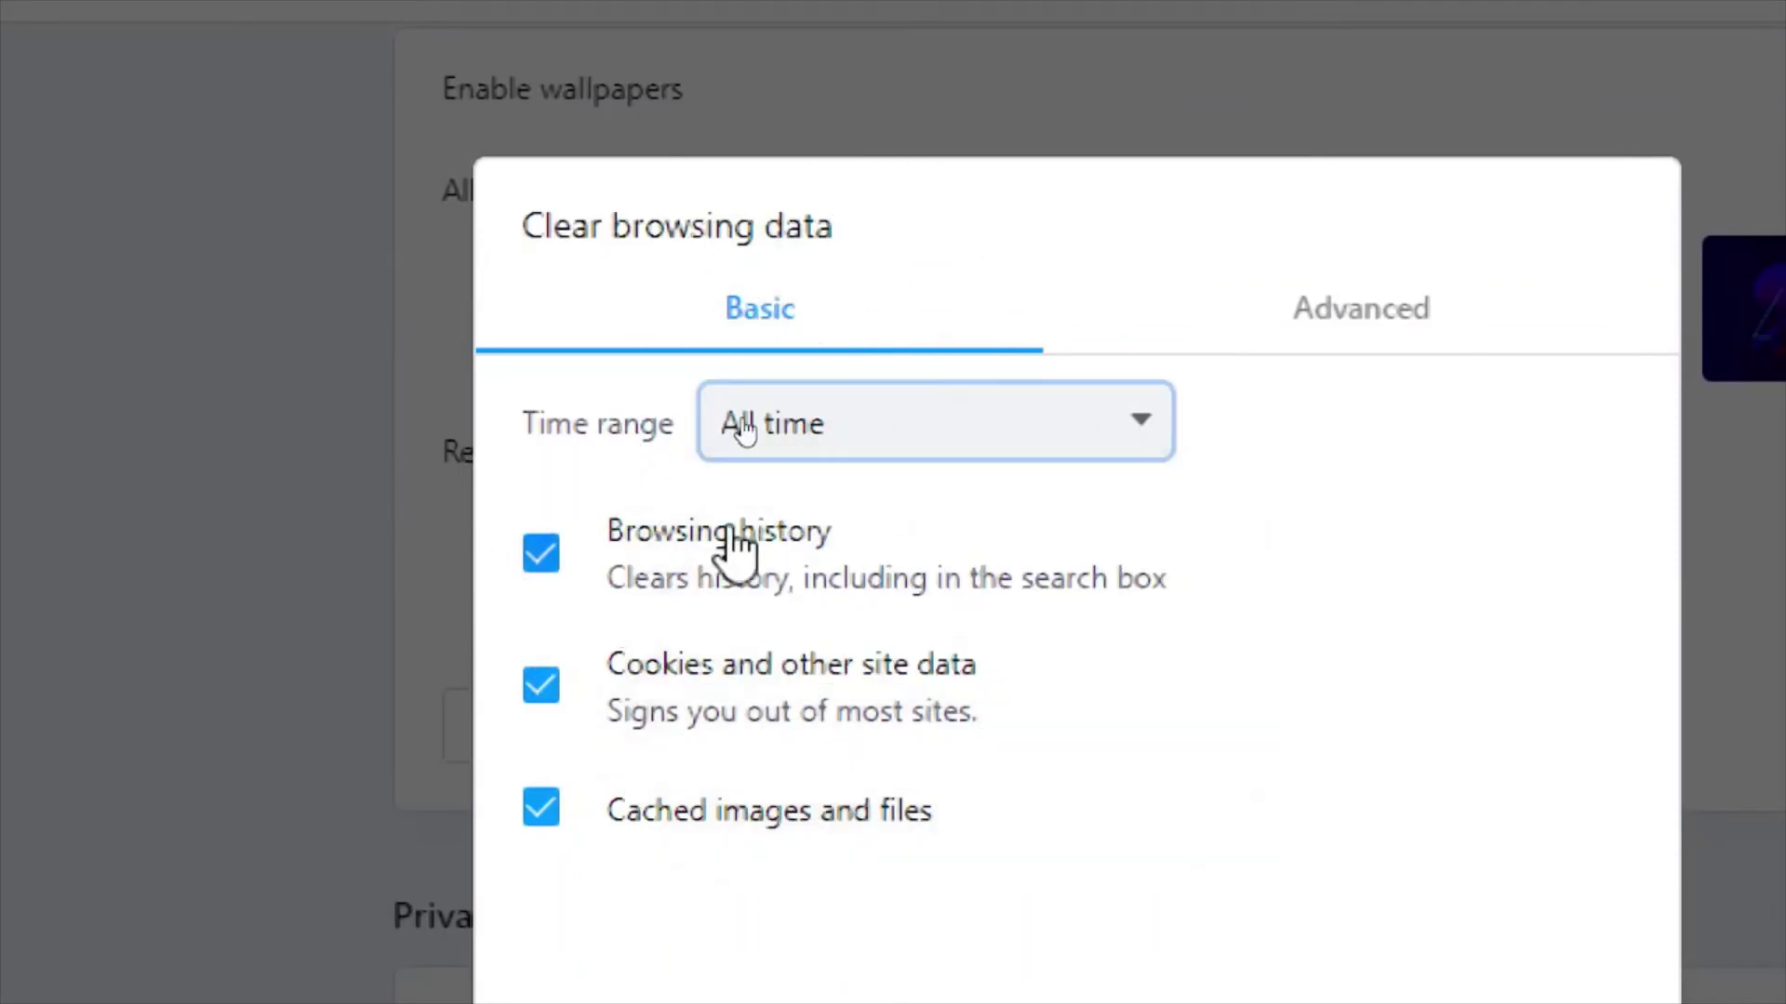
Clear only the cached images and files, excluding browsing history and cookies and other site data, and close the browser window with its tabs
left_click(542, 558)
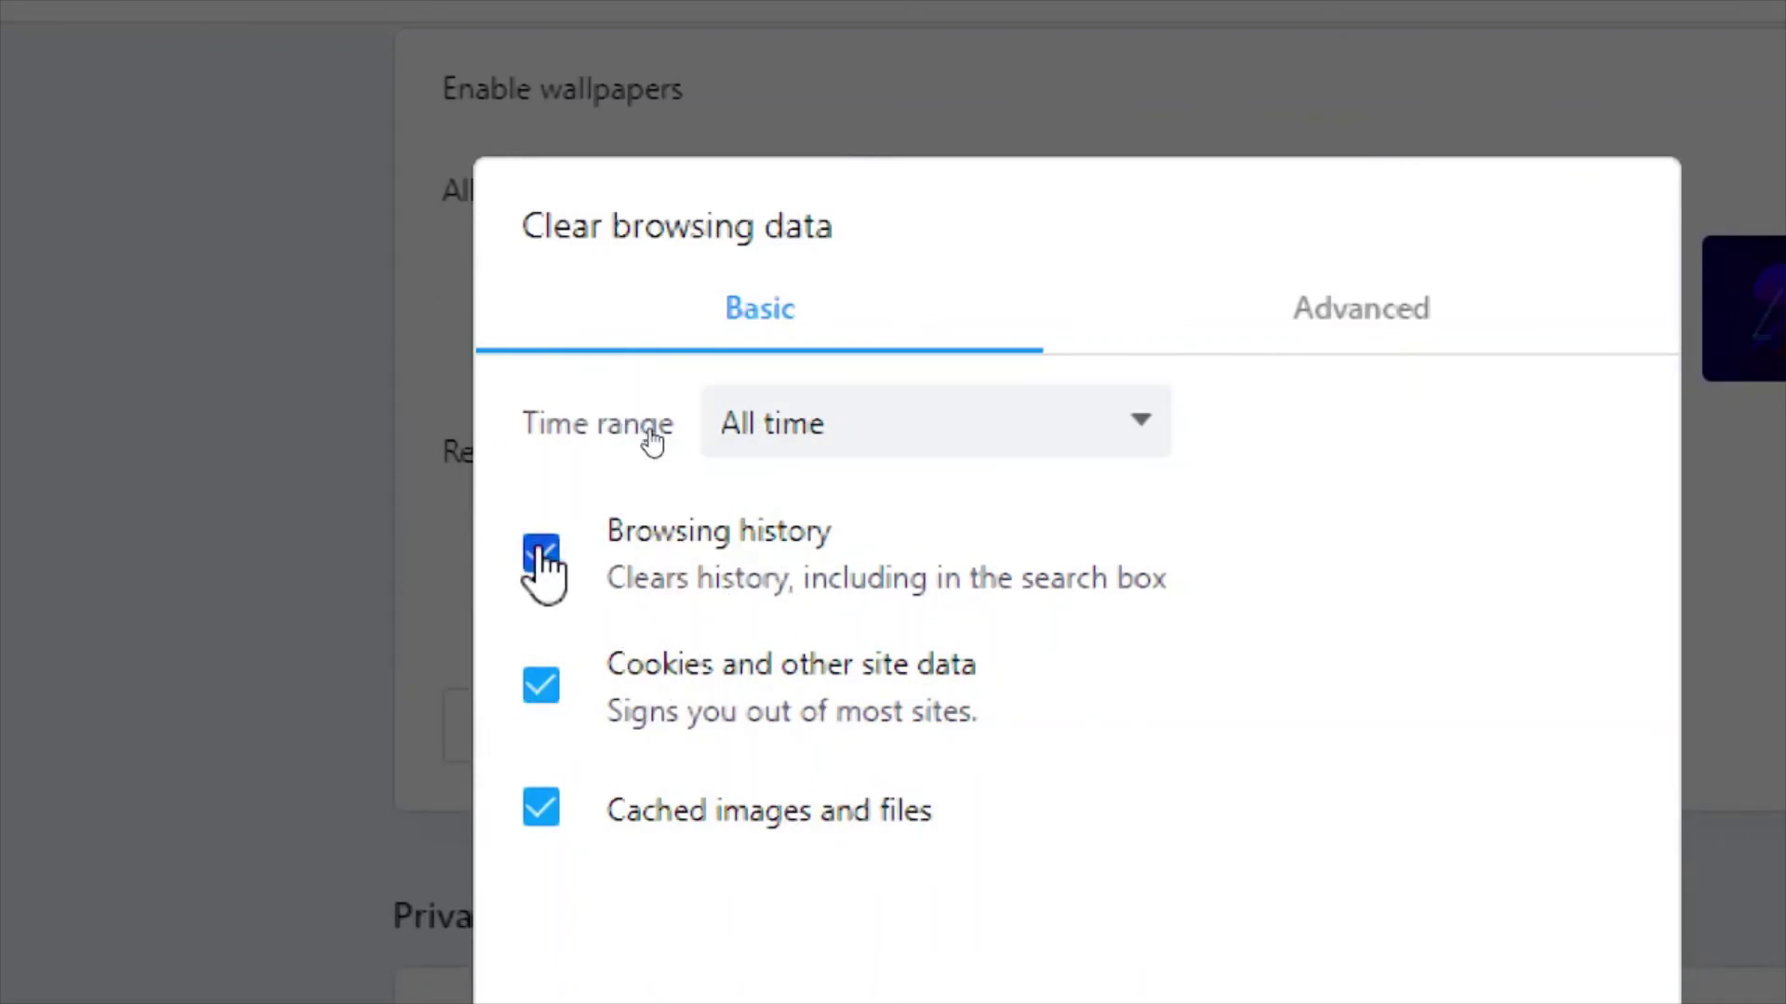
left_click(540, 692)
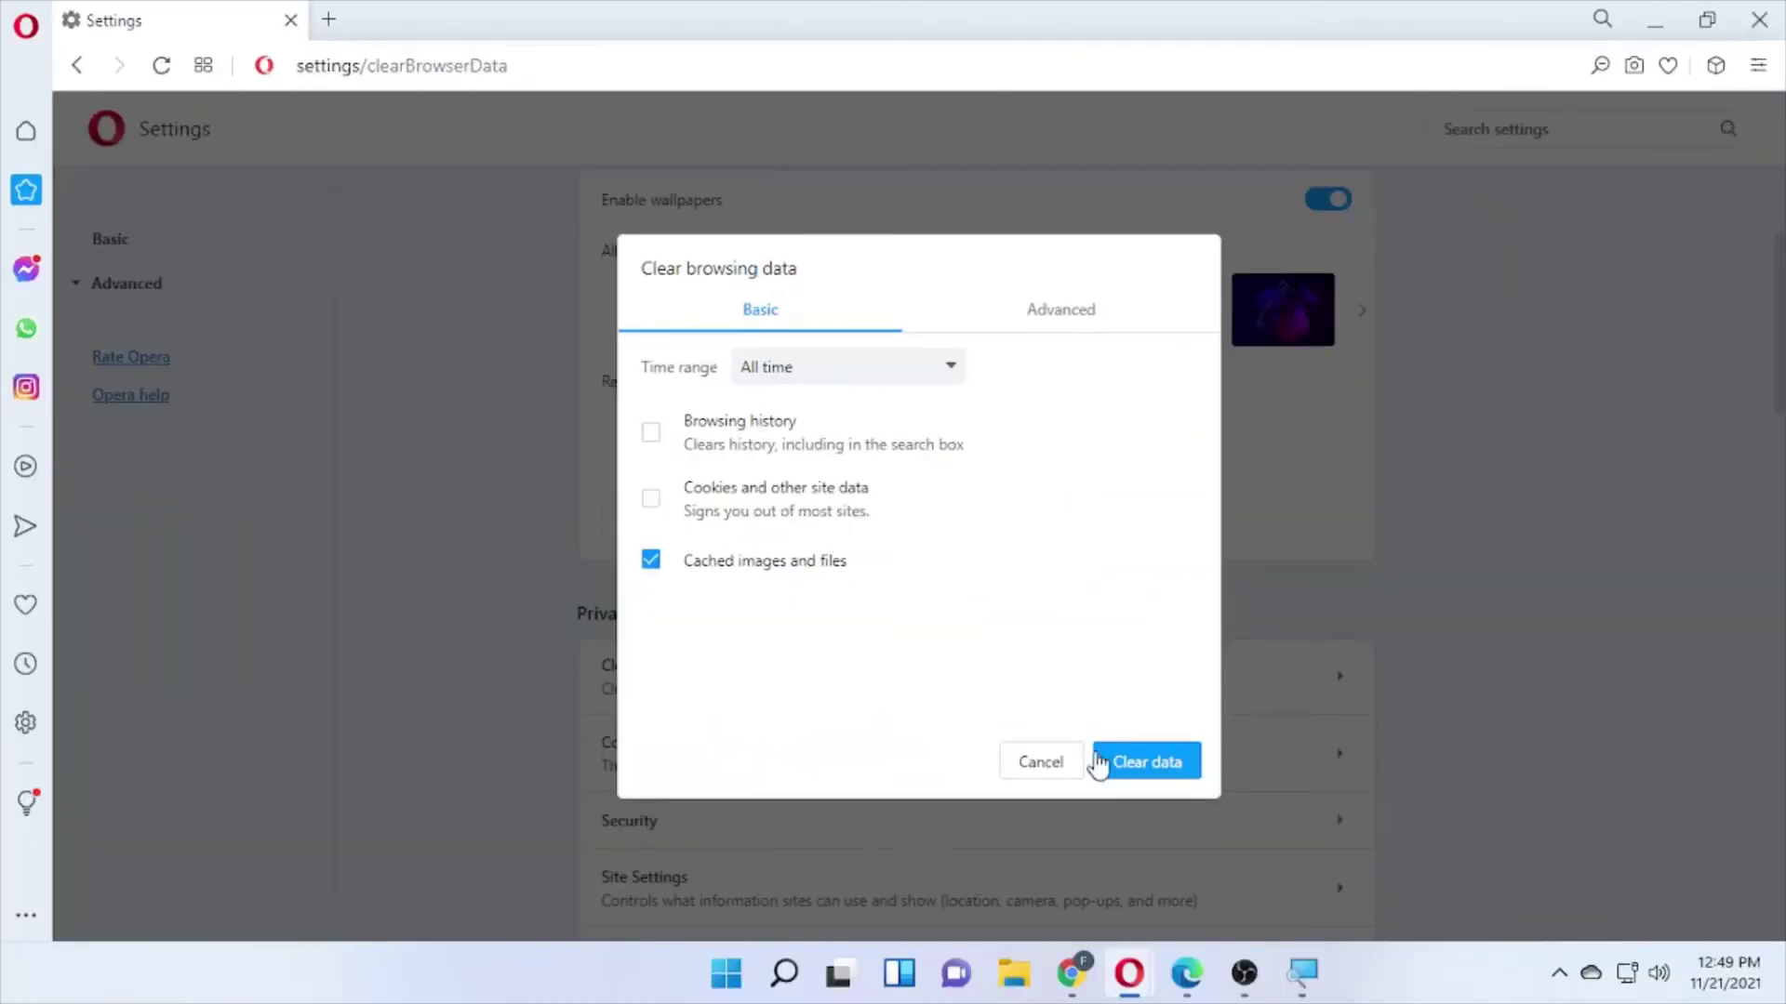
left_click(1168, 774)
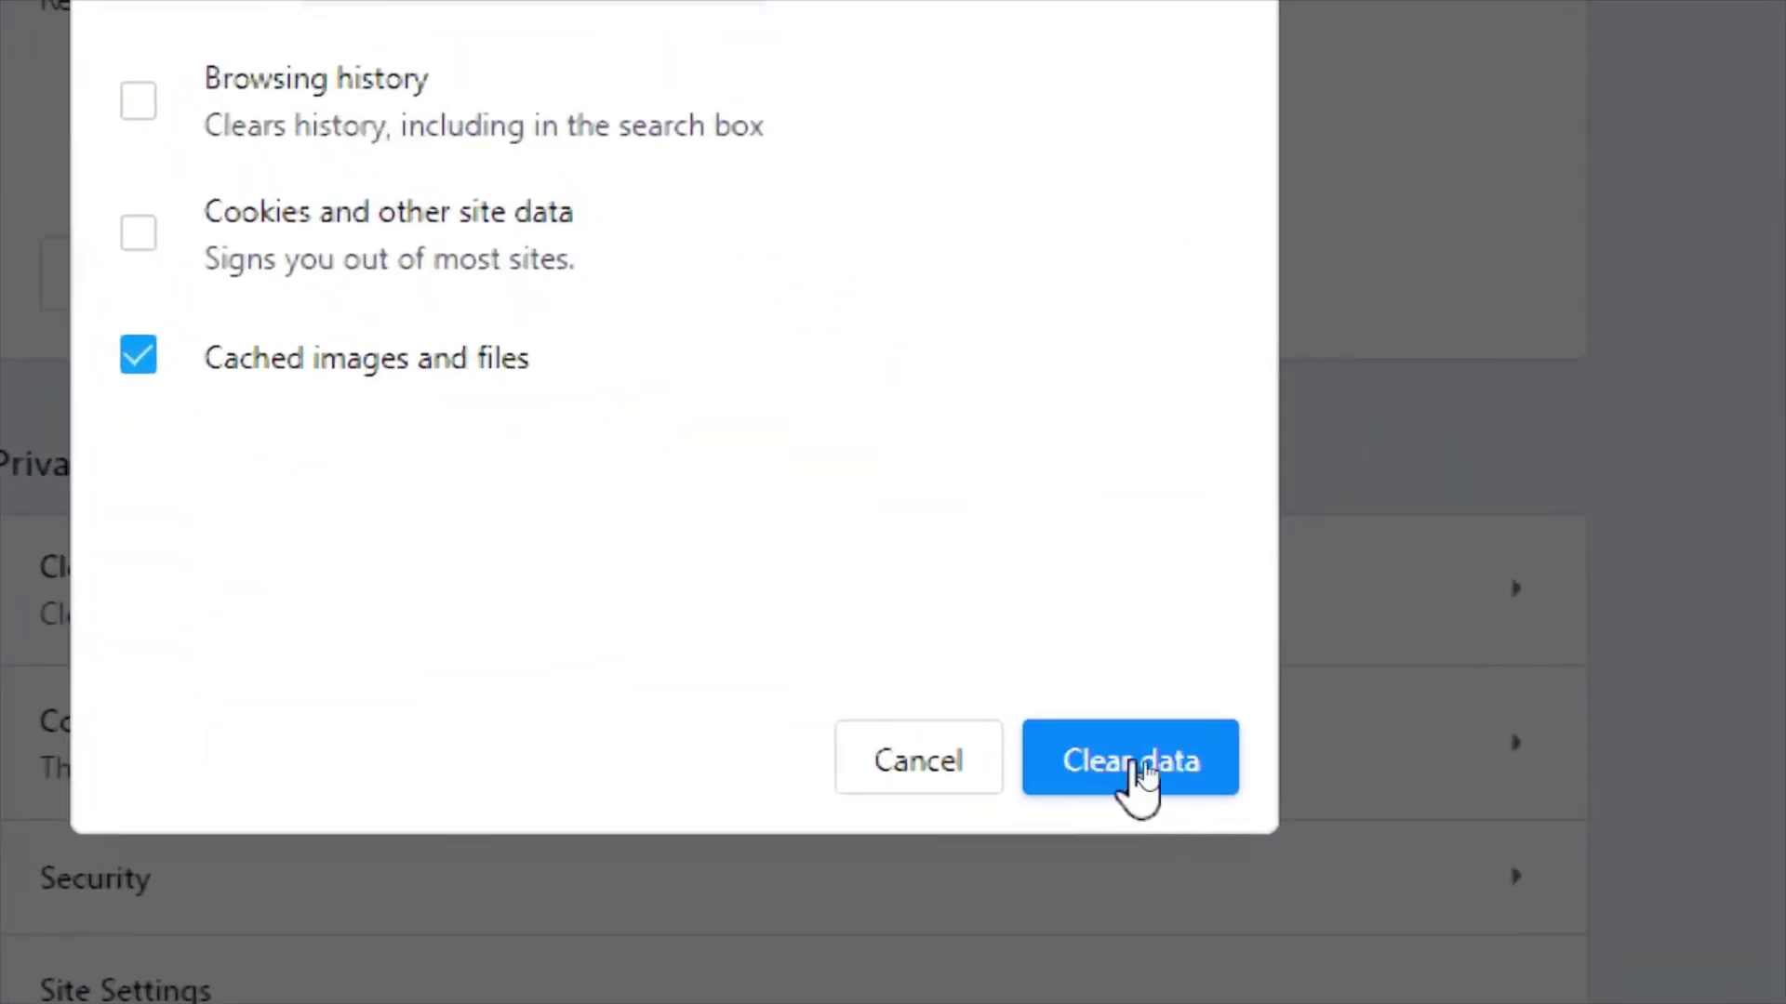
left_click(1117, 761)
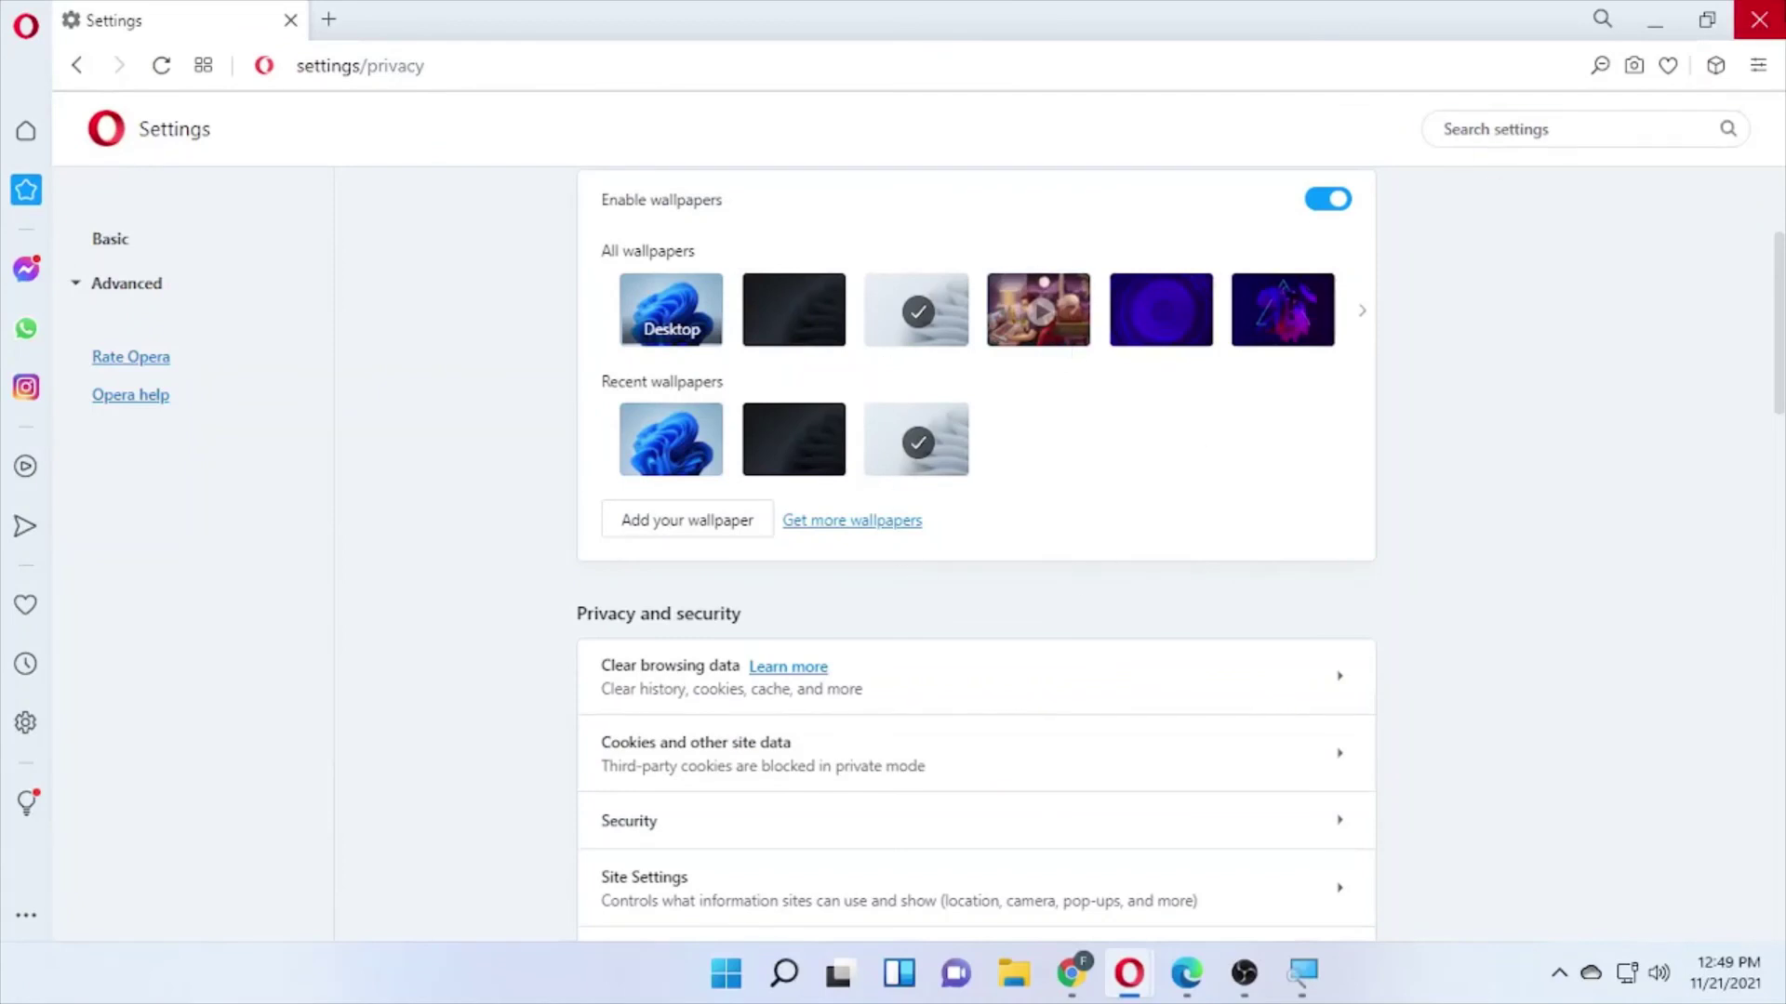
left_click(1758, 19)
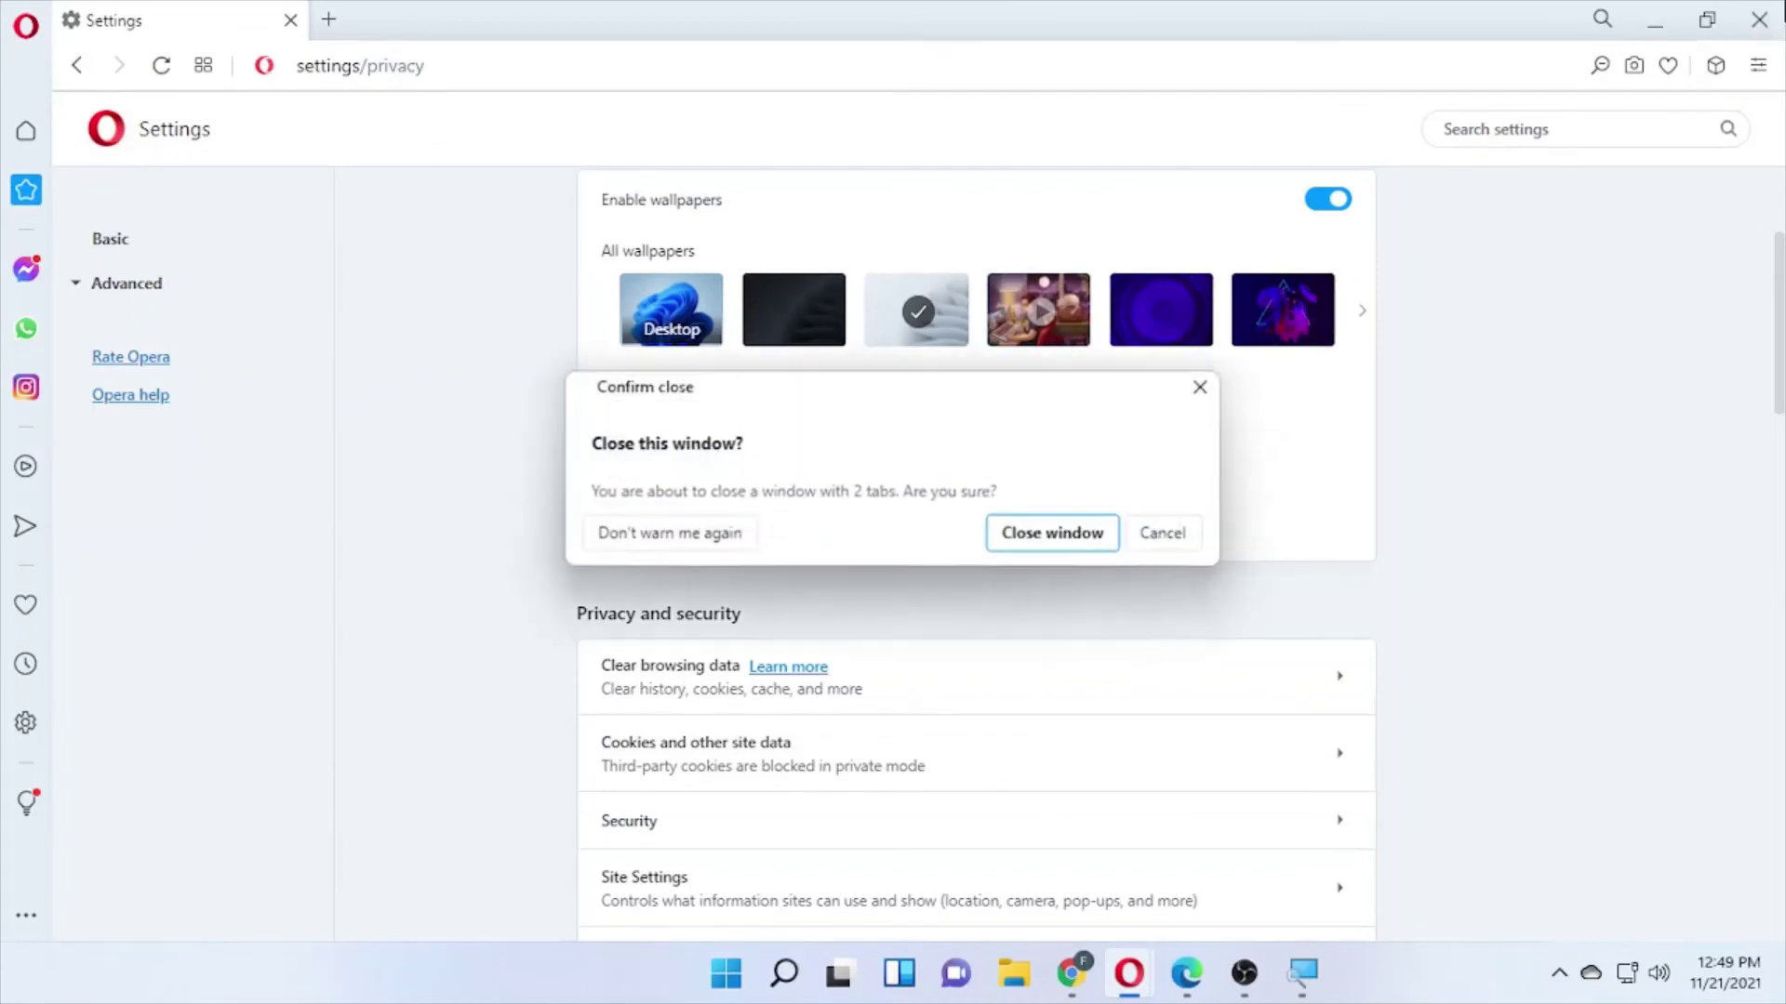
left_click(1090, 537)
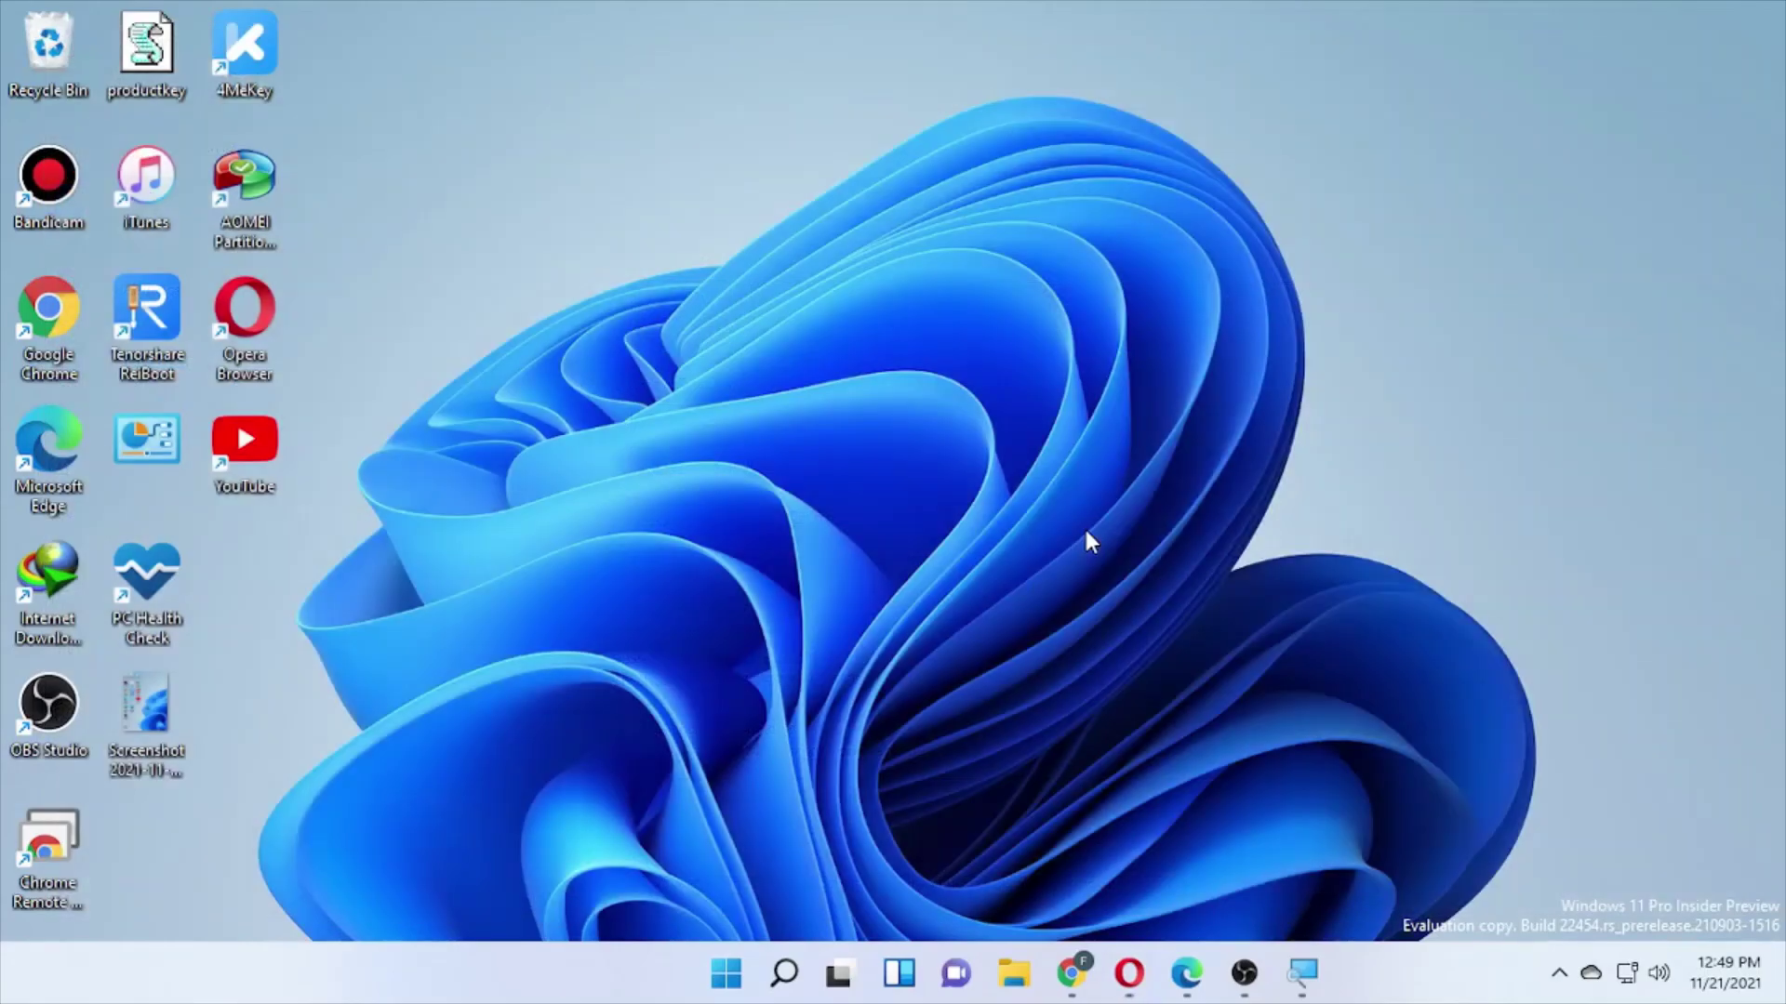